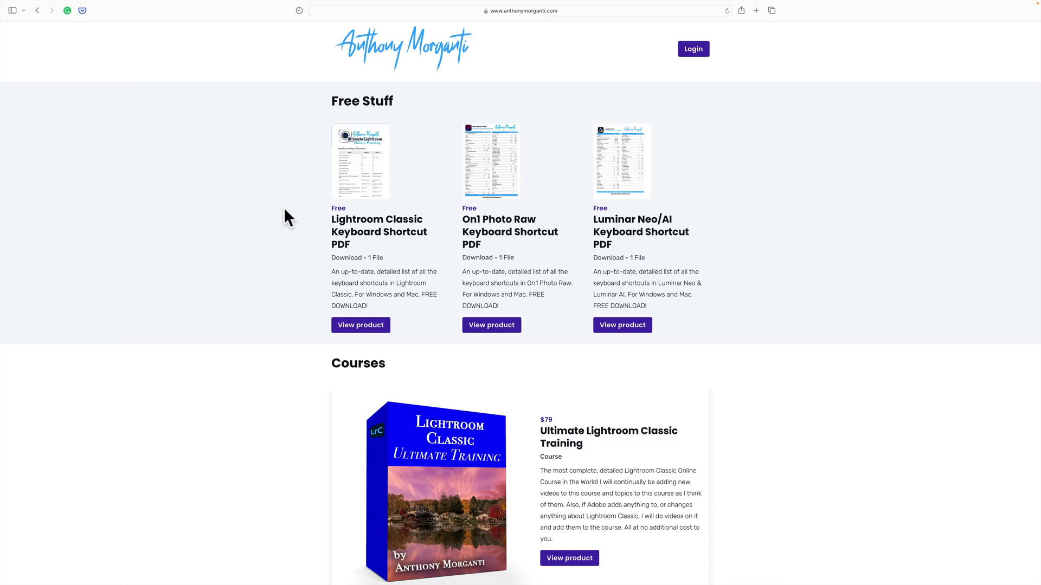
# Step: Scroll the anthonymorganti.com store page past Free Stuff and Courses toward the Morganti Luminar Neo Presets card
pyautogui.scroll(-10, 285, 209)
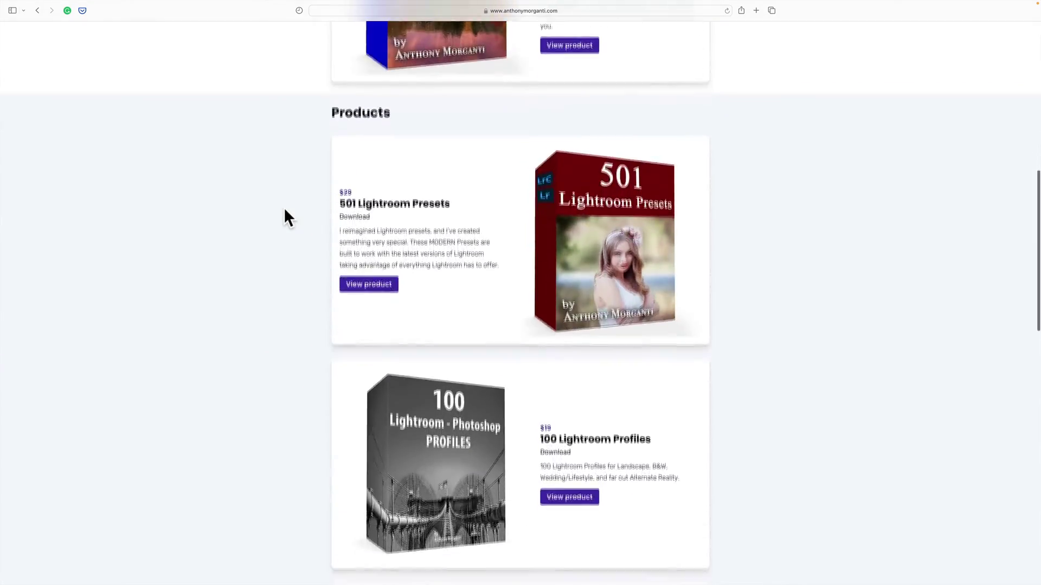
pyautogui.scroll(-11, 285, 215)
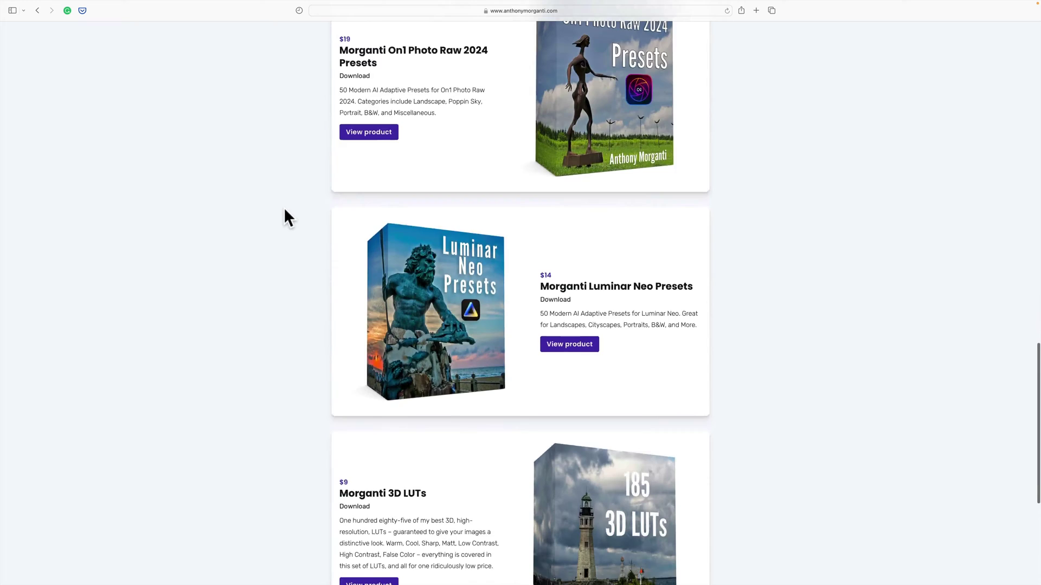
pyautogui.scroll(-1, 285, 210)
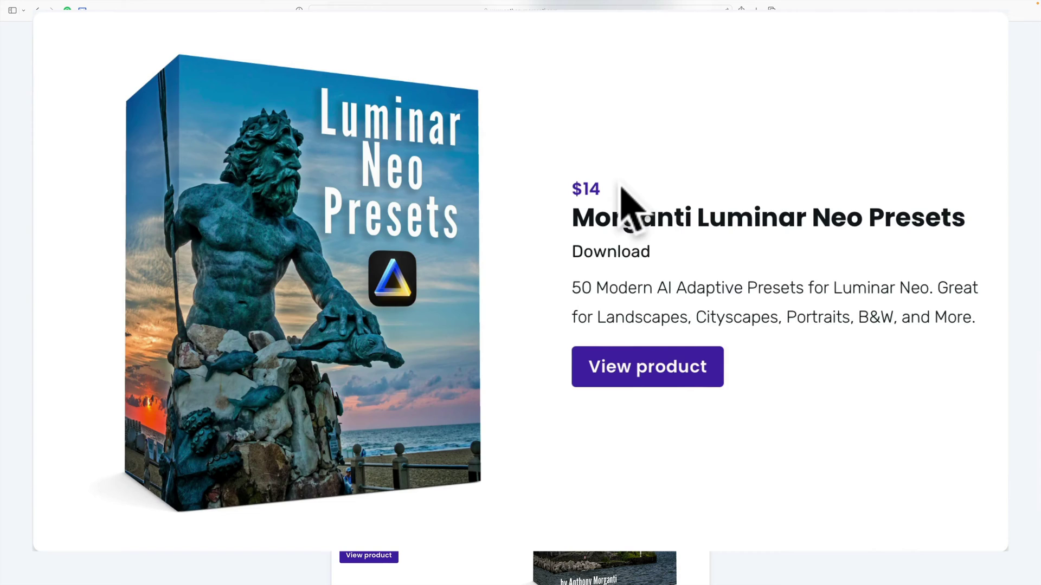
pyautogui.scroll(4, 559, 247)
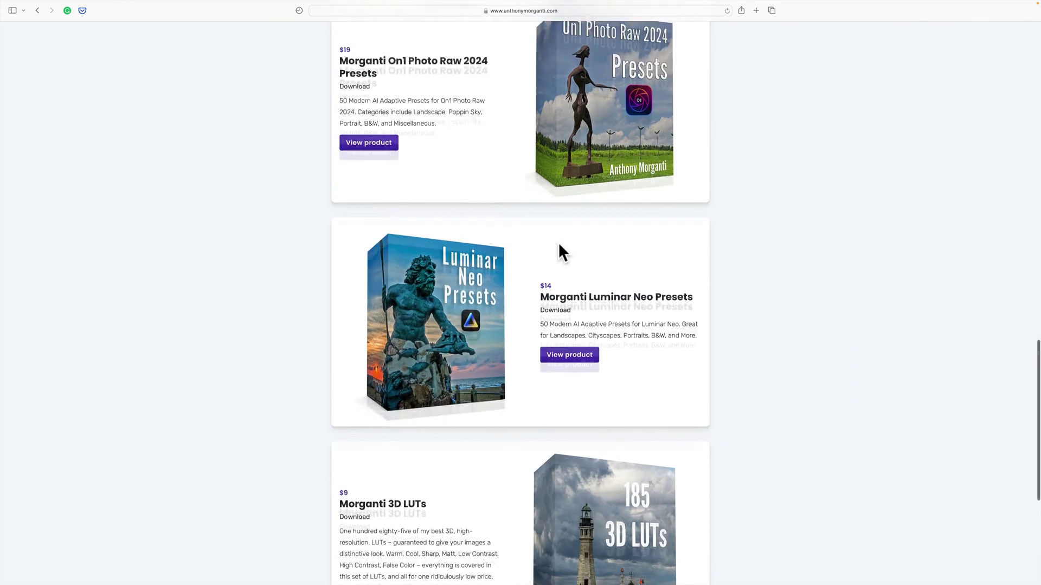
# Step: Scroll the anthonymorganti.com page back up to finish browsing the site
pyautogui.scroll(20, 562, 252)
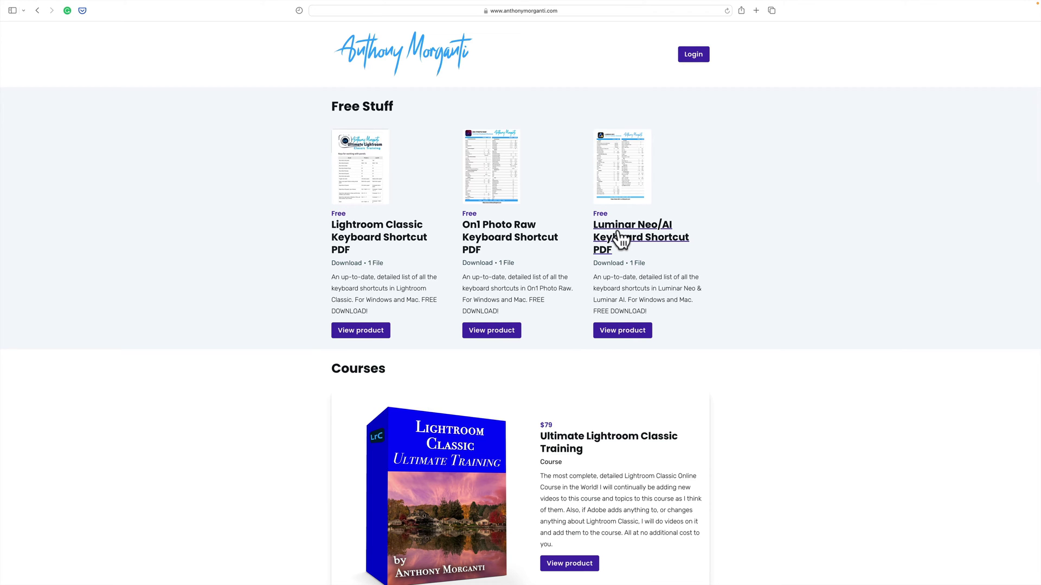
pyautogui.scroll(-4, 620, 239)
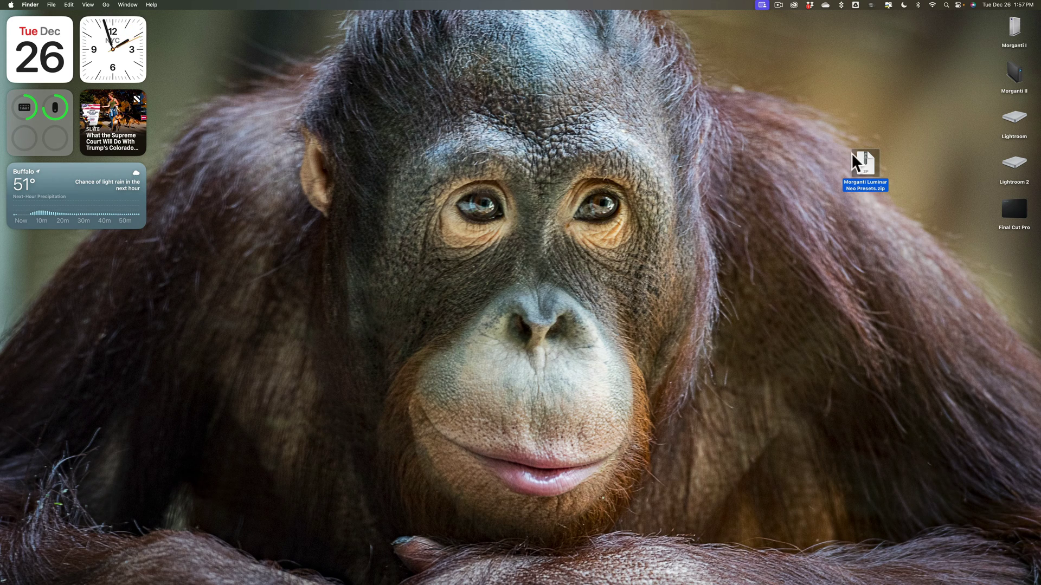
# Step: Extract Morganti Luminar Neo Presets.zip and place the resulting .lnpc file beside it on the desktop
pyautogui.moveTo(865, 166); pyautogui.dragTo(686, 139)
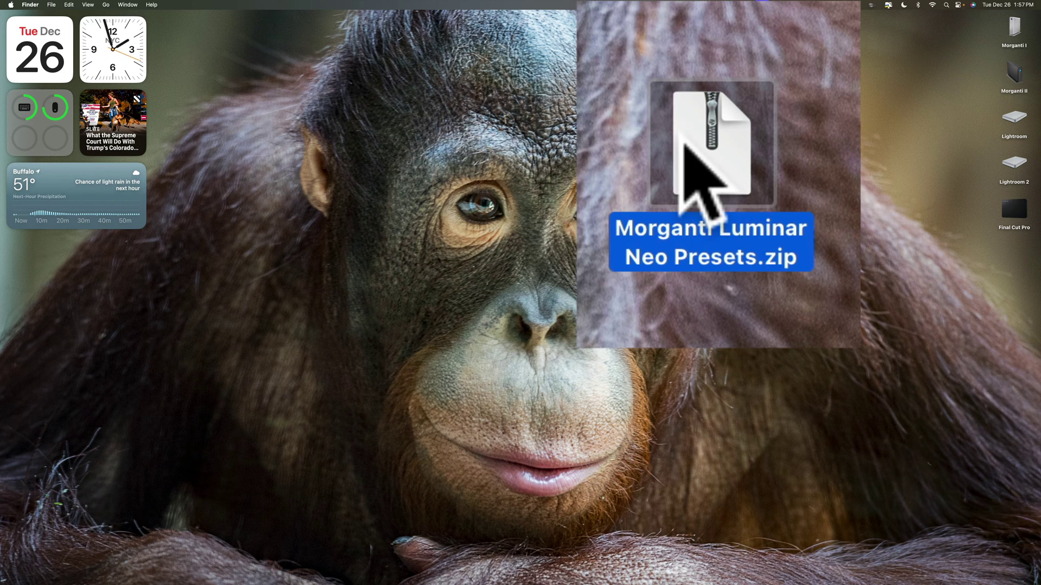
pyautogui.doubleClick(711, 162)
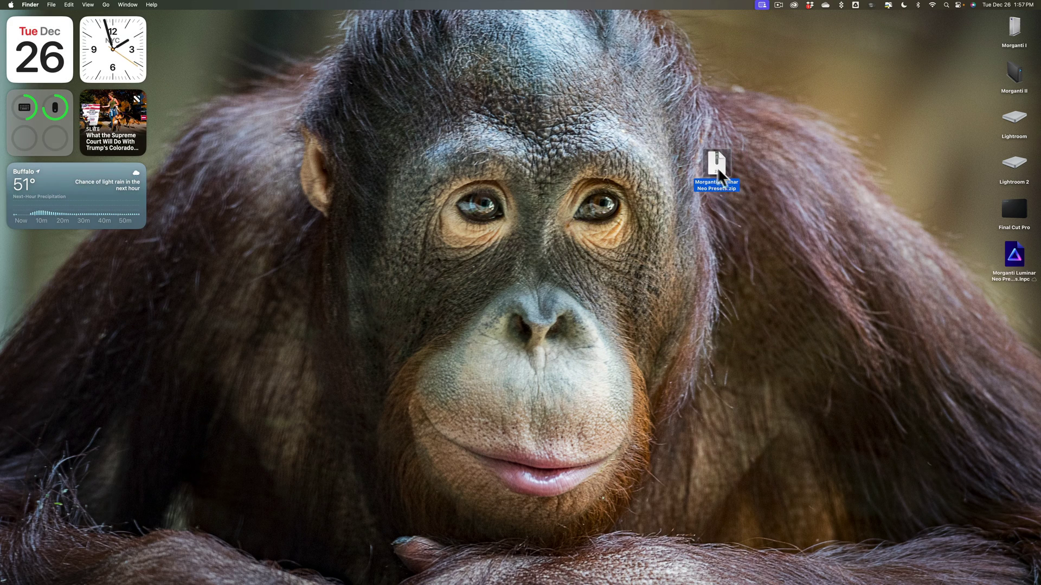
pyautogui.moveTo(1009, 249); pyautogui.dragTo(759, 142)
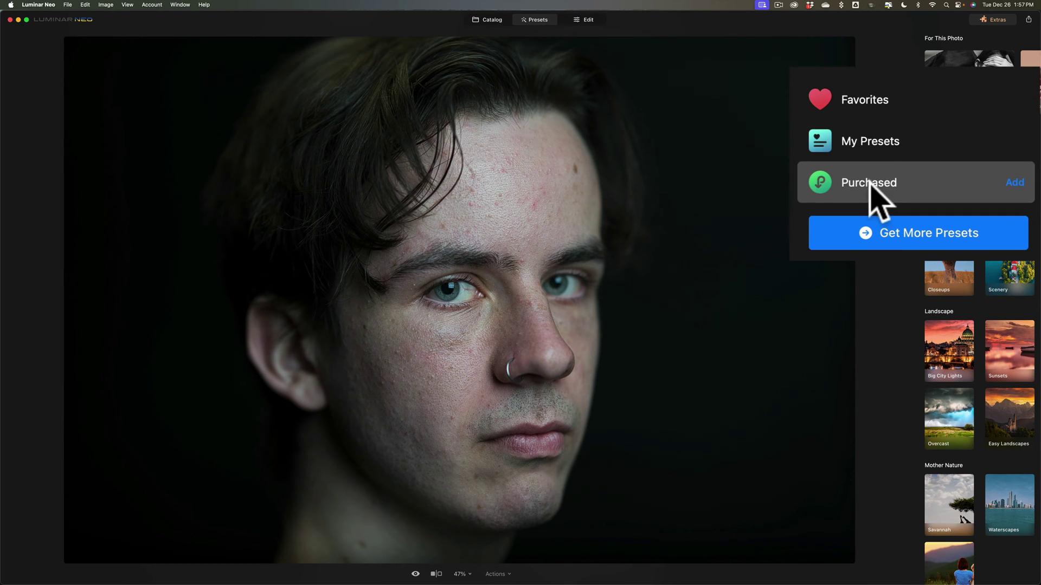
# Step: Add Morganti Luminar Neo Presets.lnpc from the Desktop to the Purchased presets
pyautogui.click(1013, 183)
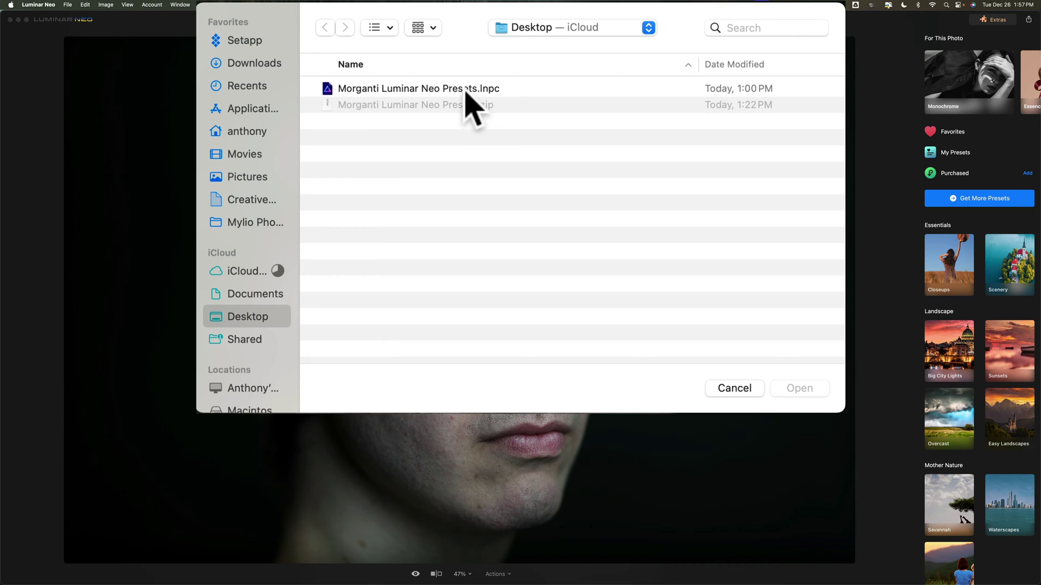
pyautogui.click(460, 89)
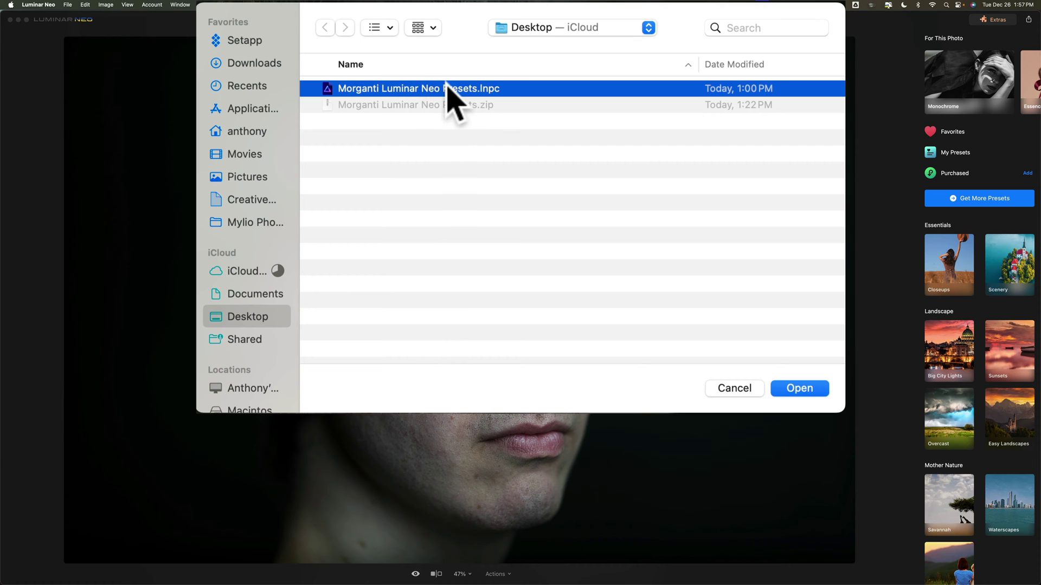
pyautogui.click(793, 390)
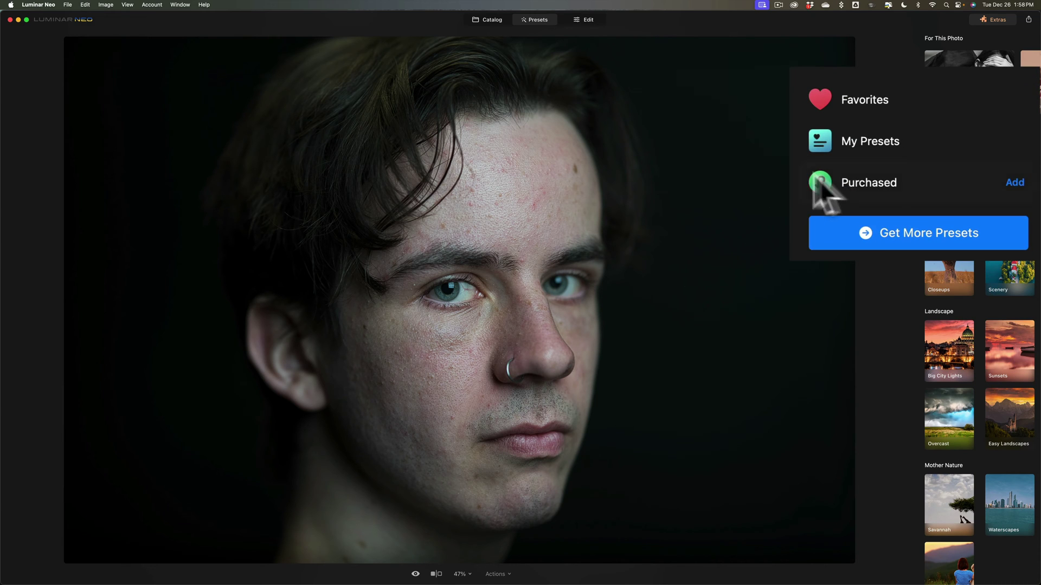
# Step: Open Purchased > Morganti Luminar Neo Presets, preview a preset on the portrait and scroll the list
pyautogui.click(839, 174)
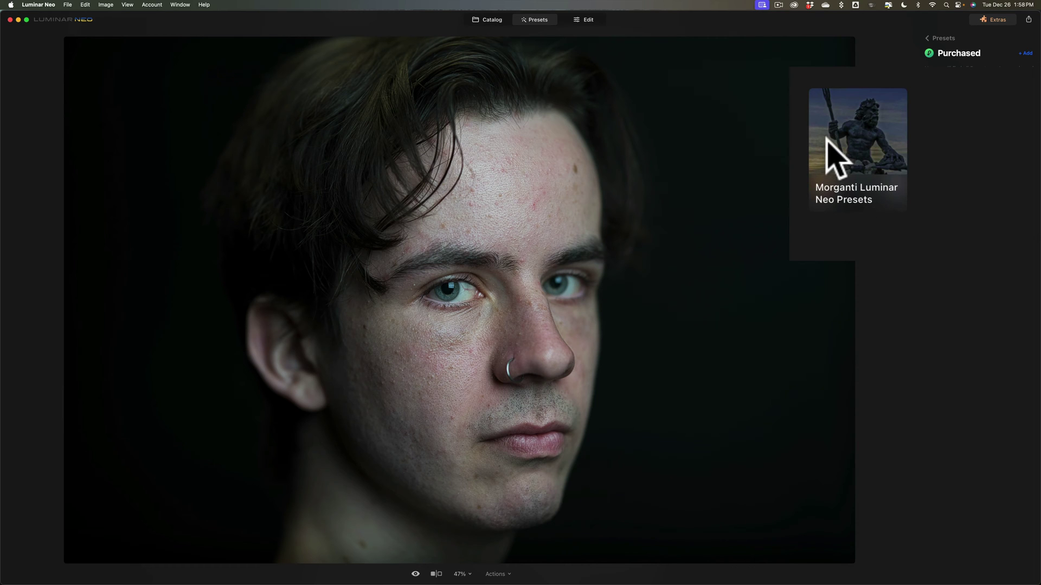
pyautogui.click(933, 151)
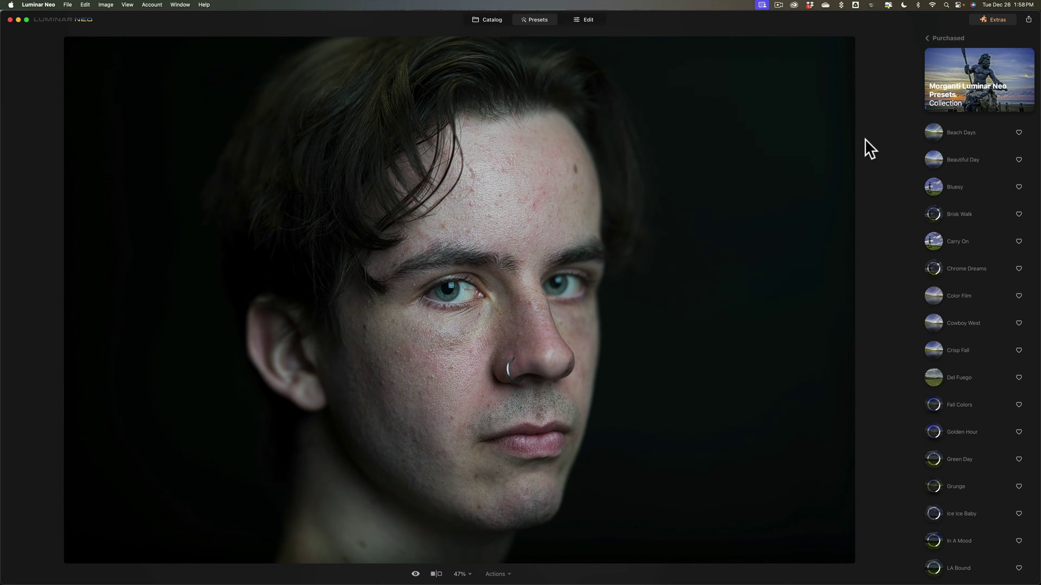
pyautogui.click(932, 325)
pyautogui.scroll(-15, 962, 323)
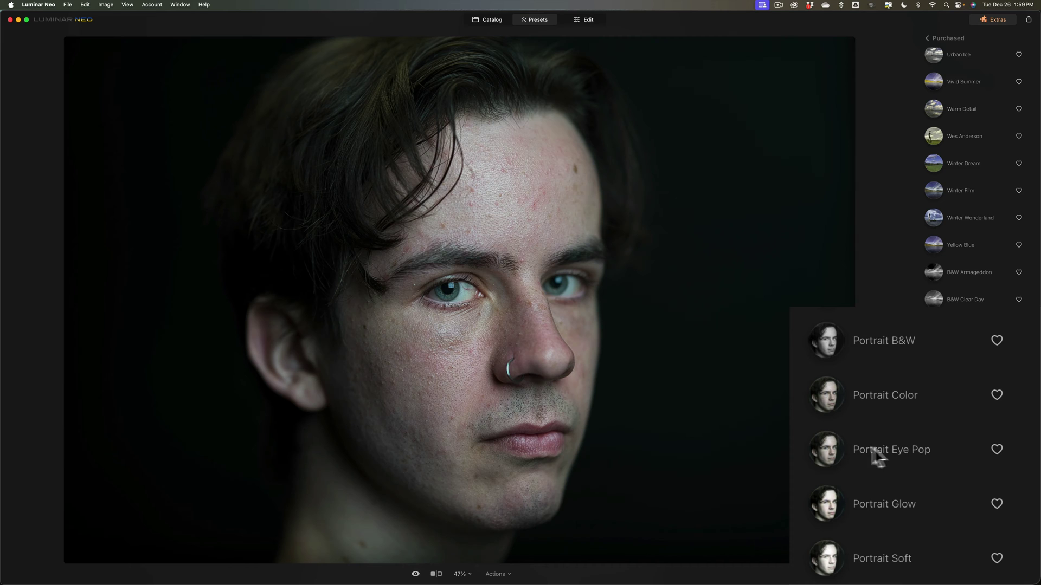
pyautogui.click(847, 334)
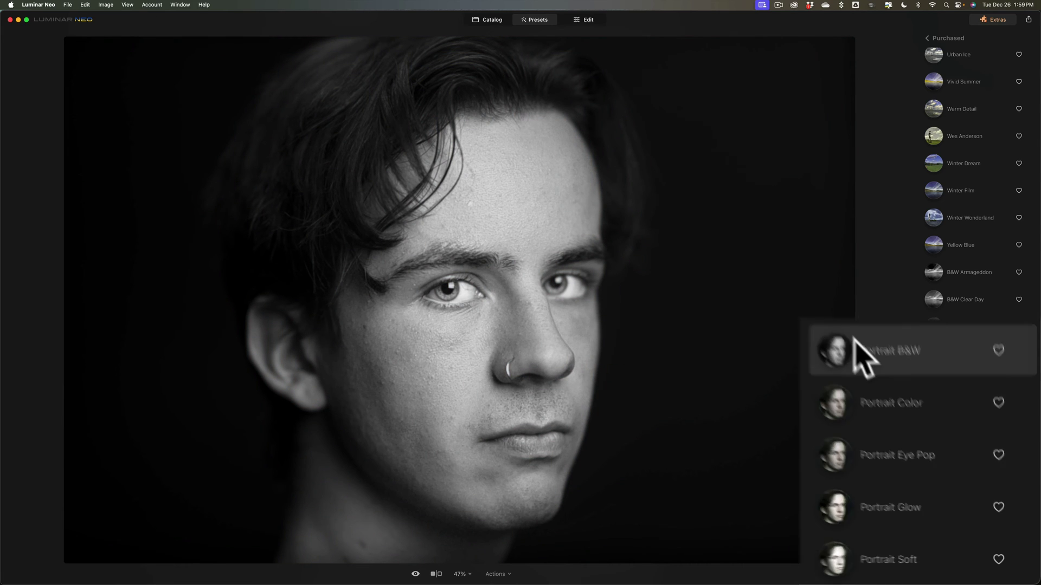
pyautogui.click(950, 483)
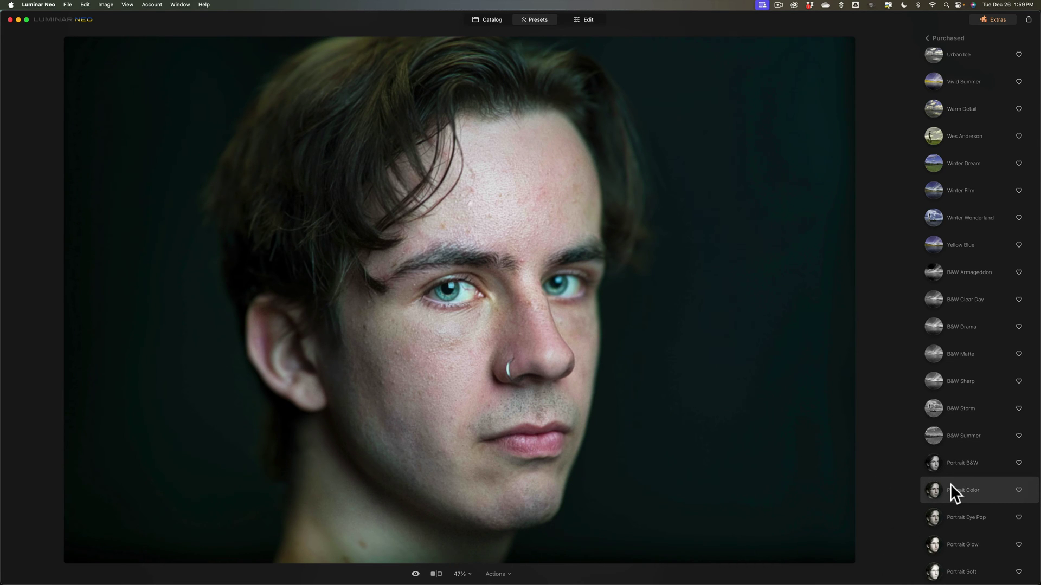
pyautogui.click(956, 509)
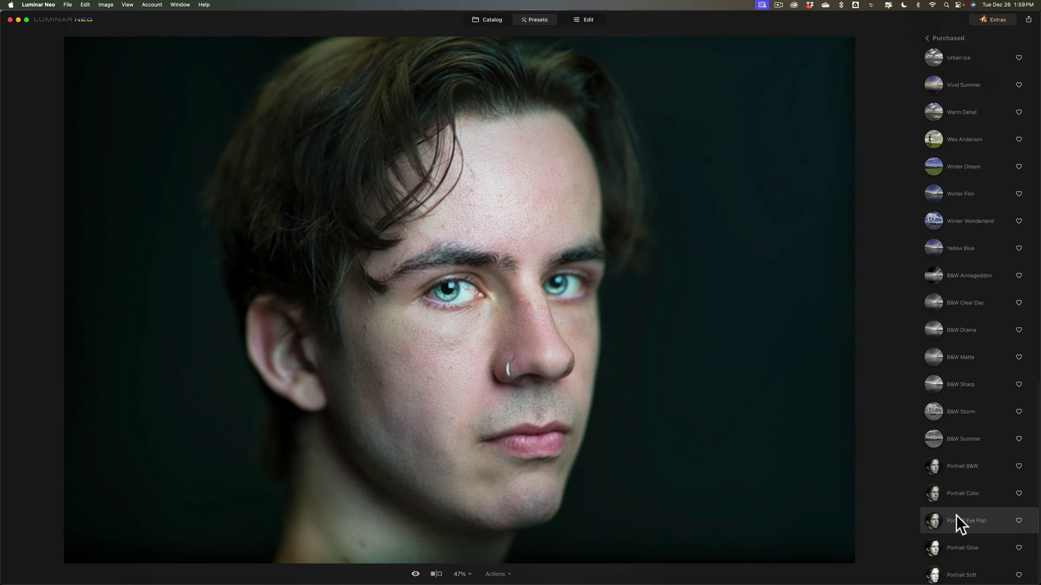
pyautogui.click(958, 548)
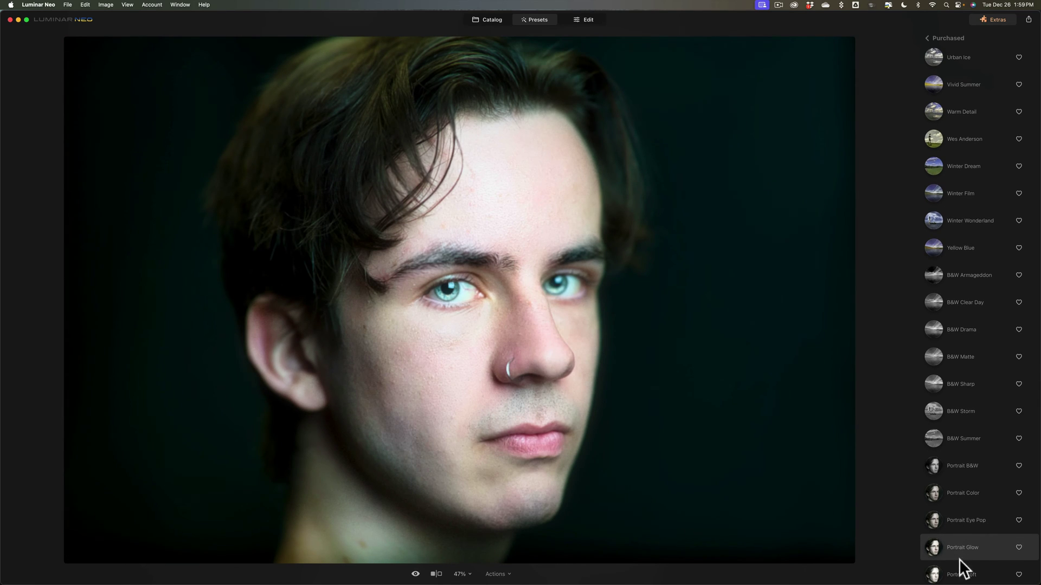
pyautogui.click(960, 573)
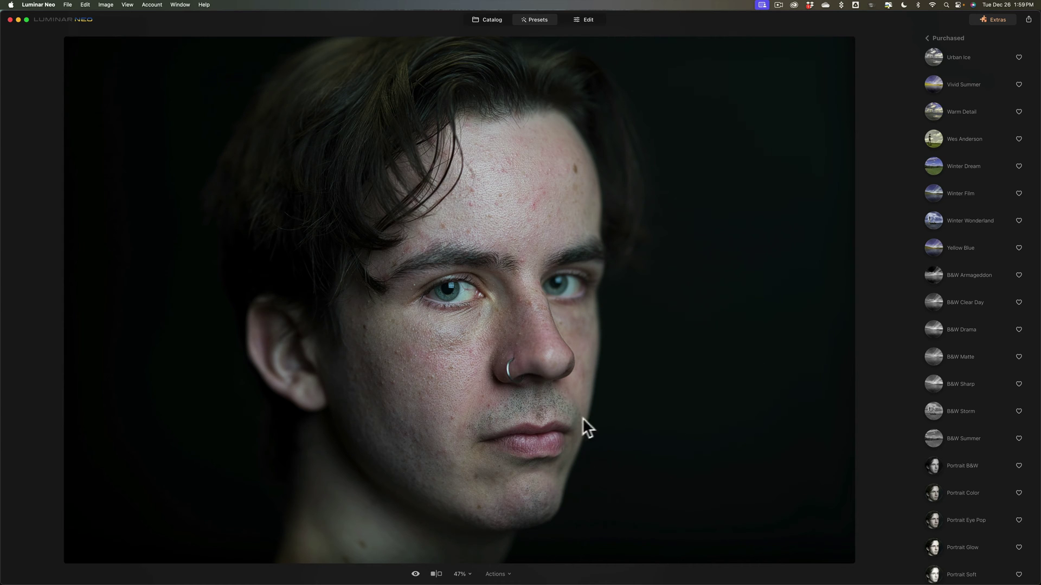
# Step: Open the marina photo from the Catalog and show the Purchased Morganti presets beside it
pyautogui.click(492, 19)
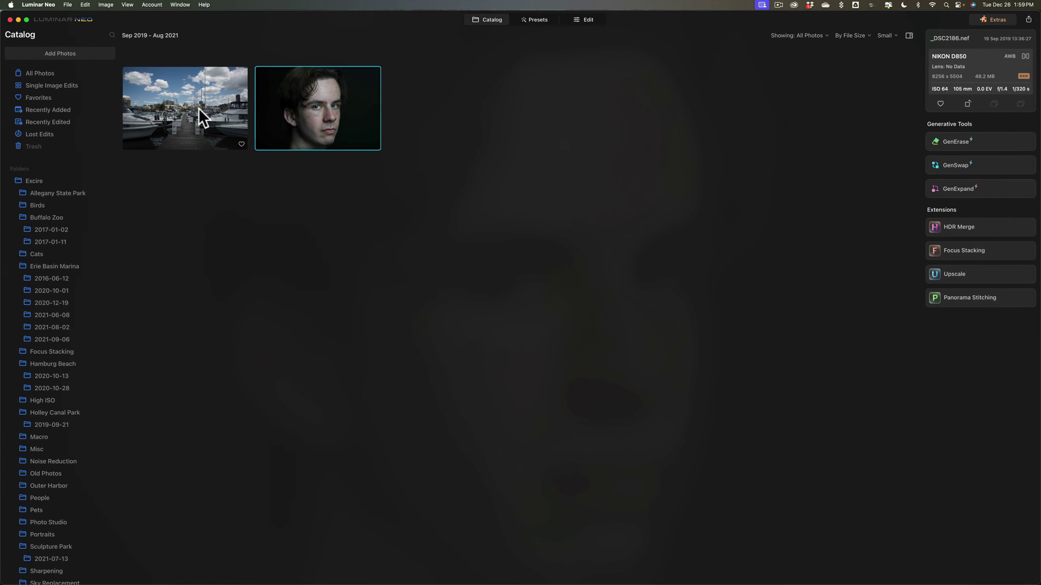
pyautogui.doubleClick(198, 108)
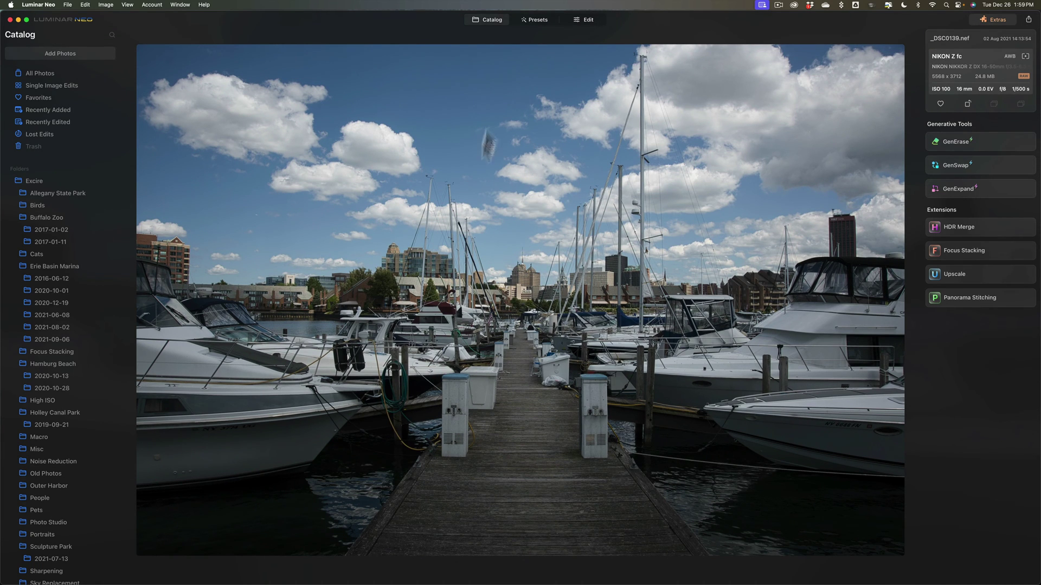
pyautogui.click(528, 22)
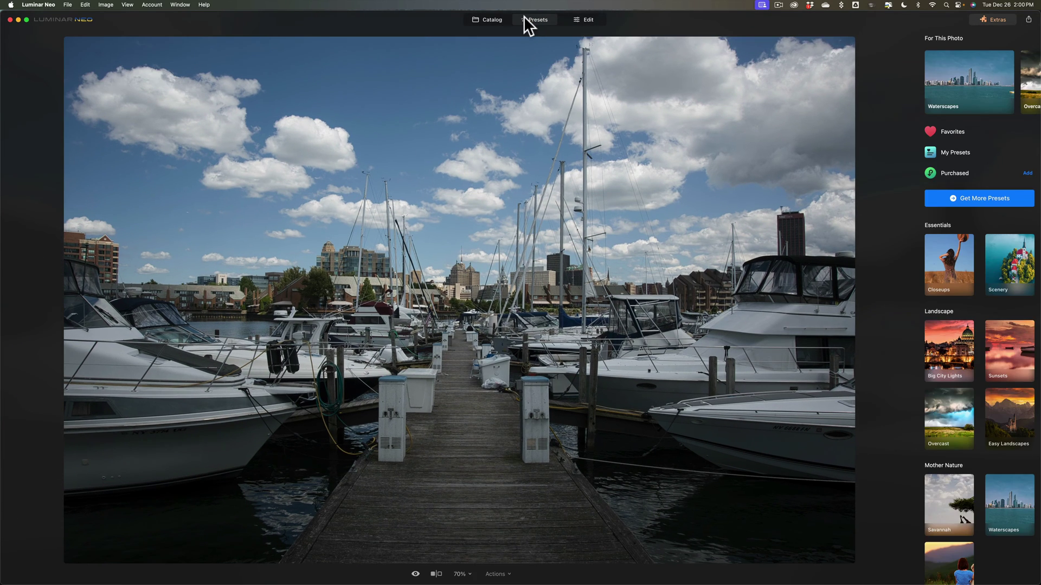
pyautogui.click(952, 173)
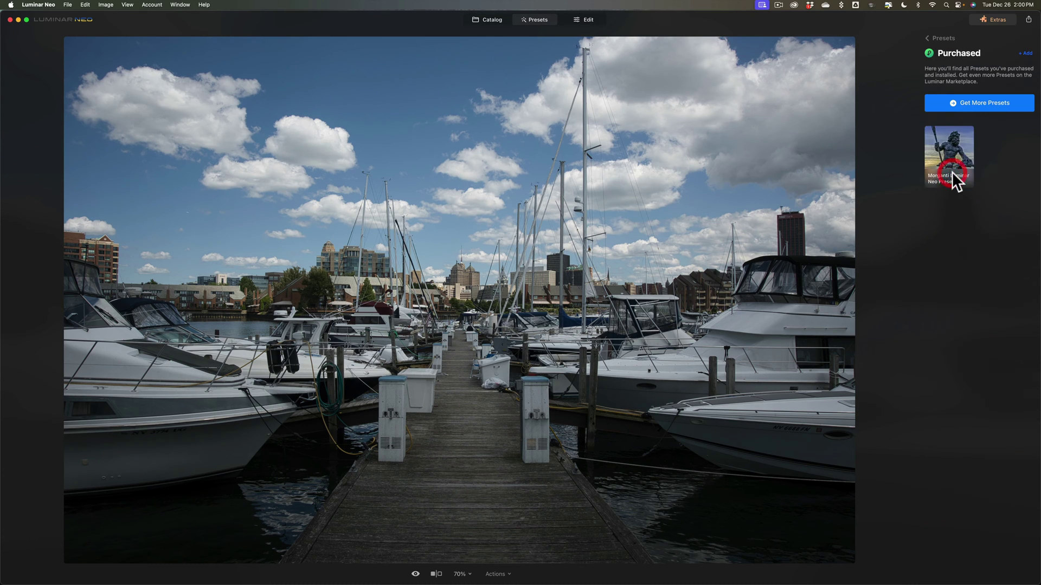
pyautogui.click(945, 158)
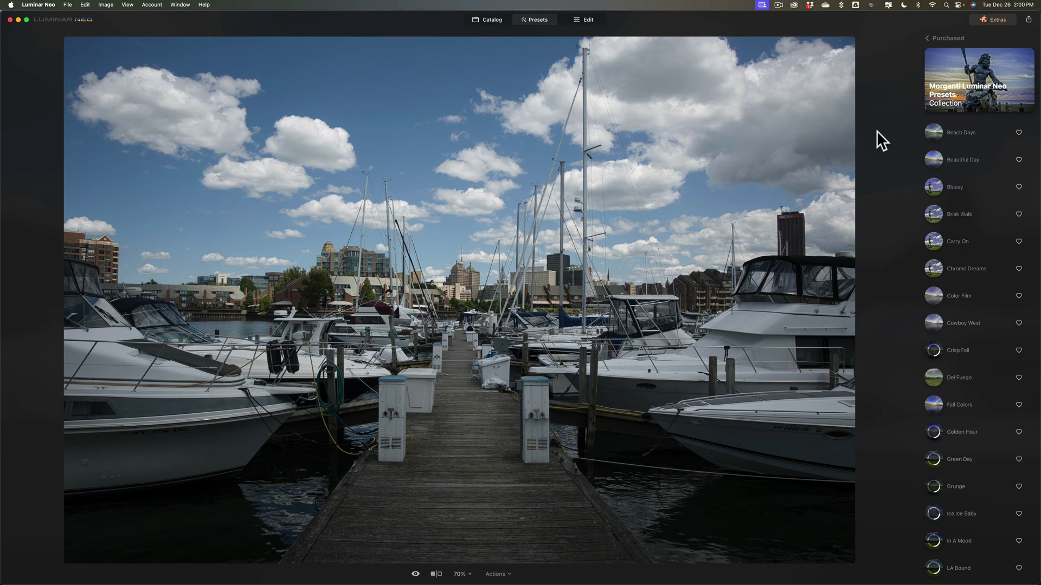
# Step: Preview Beach Days, Beautiful Day, Bluesy, Brisk Walk, Carry On and Chrome Dreams on the marina photo
pyautogui.click(952, 130)
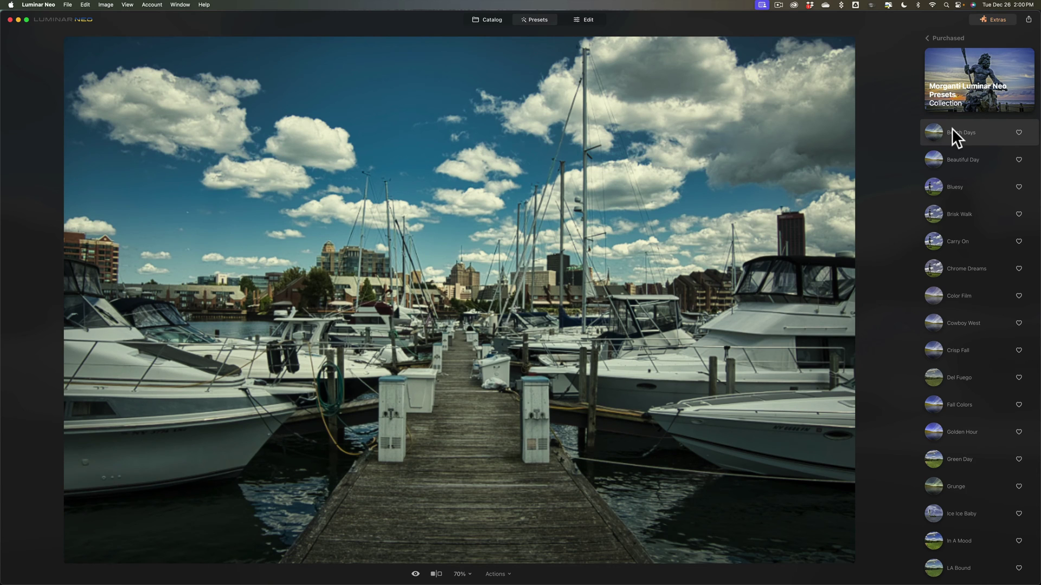
pyautogui.click(955, 154)
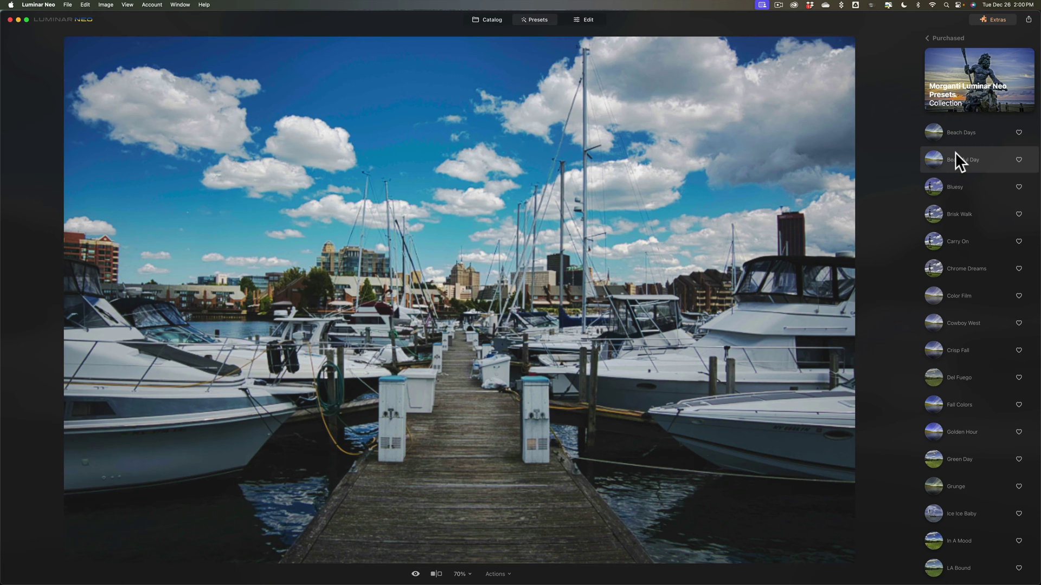
pyautogui.click(955, 135)
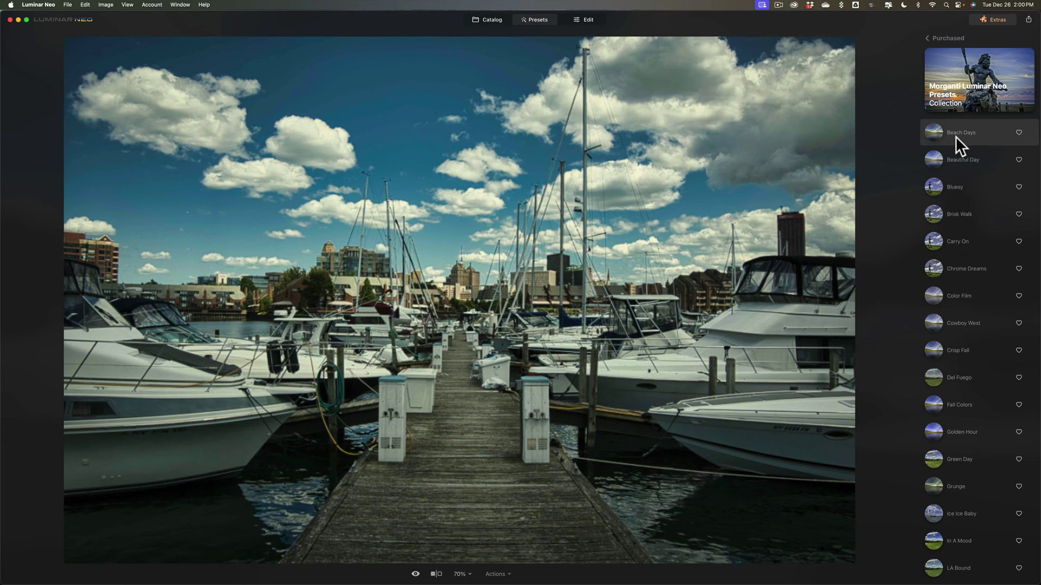
pyautogui.click(956, 152)
pyautogui.click(957, 181)
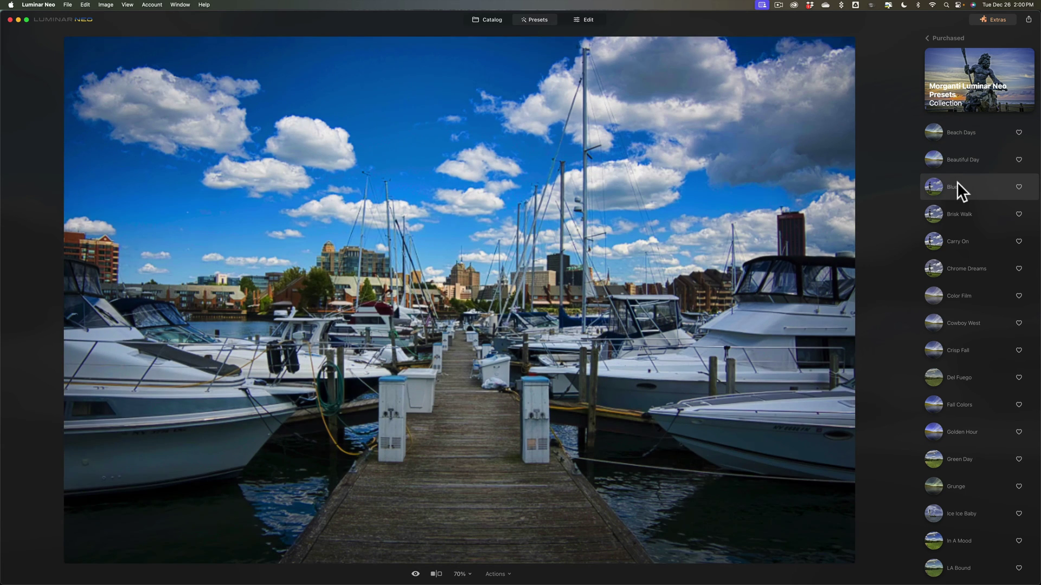
pyautogui.click(960, 210)
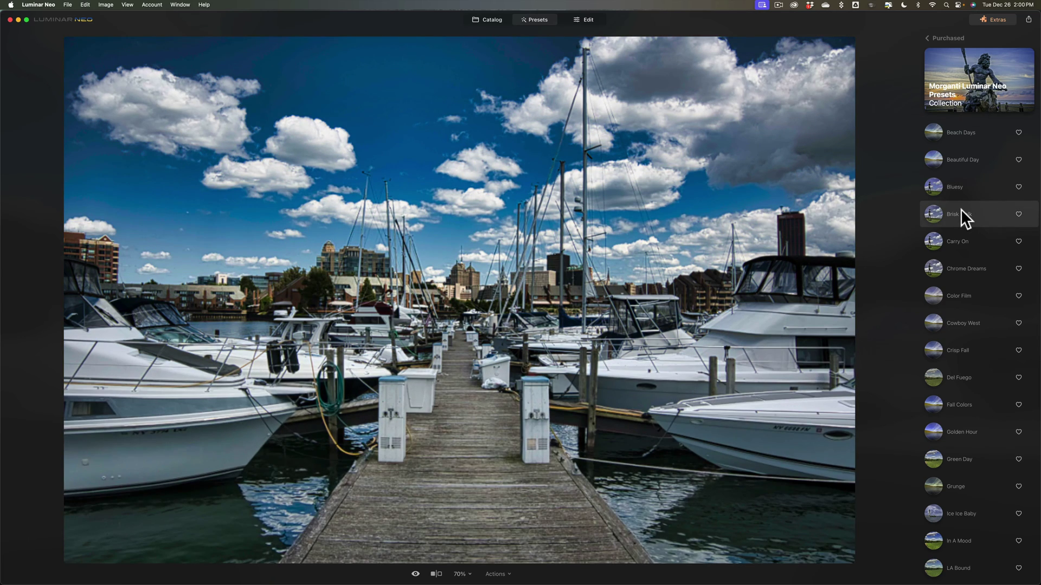
pyautogui.click(961, 236)
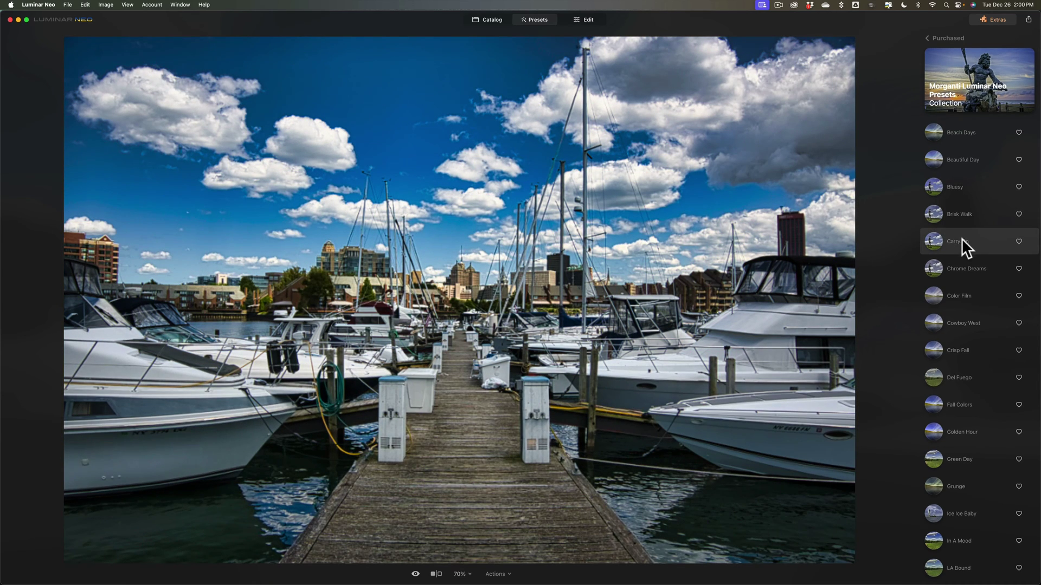
pyautogui.click(962, 263)
# Step: Preview Color Film, Cowboy West, Crisp Fall and Del Fuego, then apply Fall Colors at 100
pyautogui.click(968, 289)
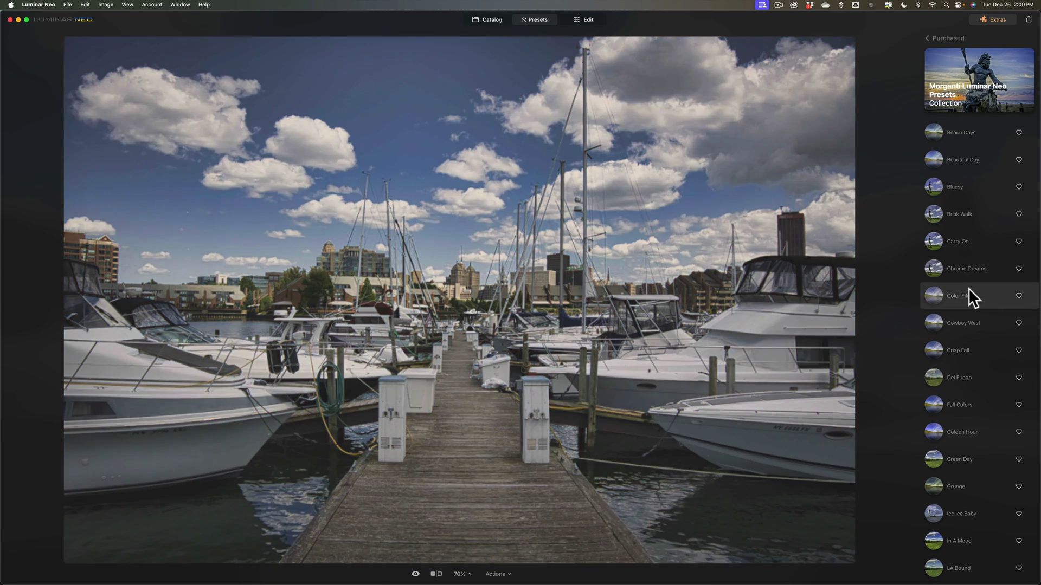
pyautogui.click(969, 319)
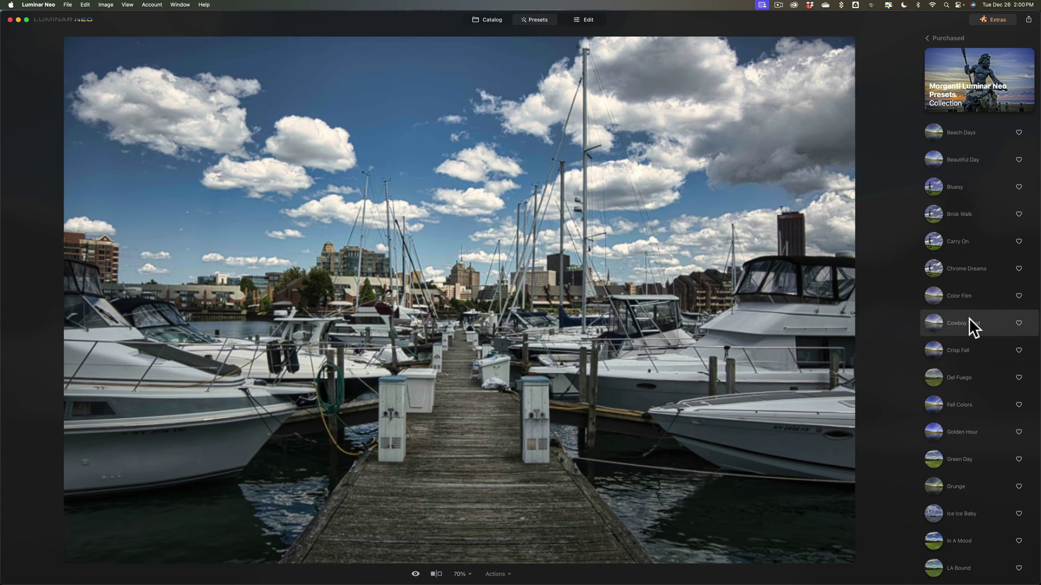
pyautogui.click(968, 344)
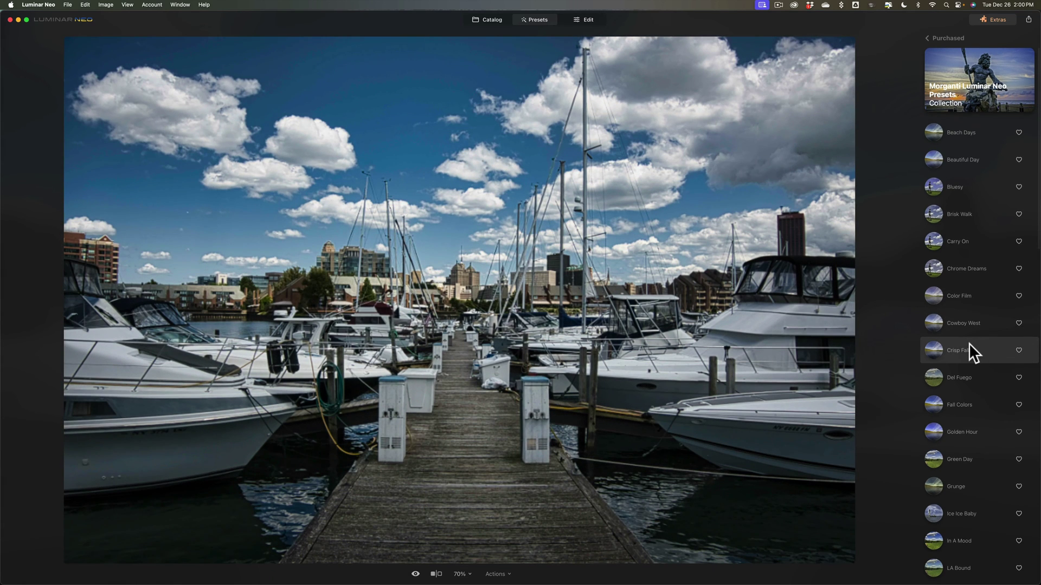
pyautogui.click(965, 367)
pyautogui.scroll(-1, 963, 369)
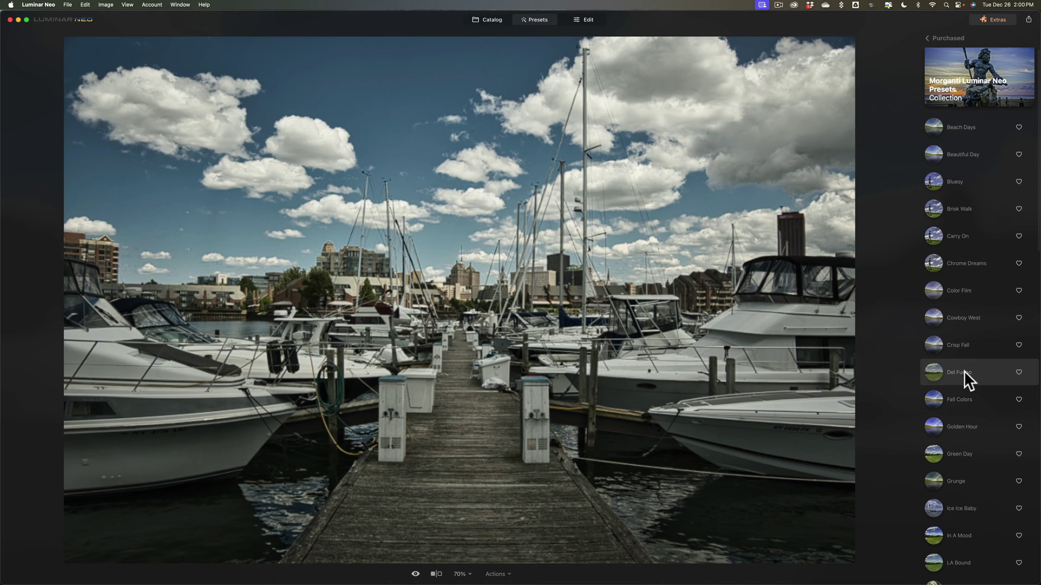
pyautogui.click(965, 392)
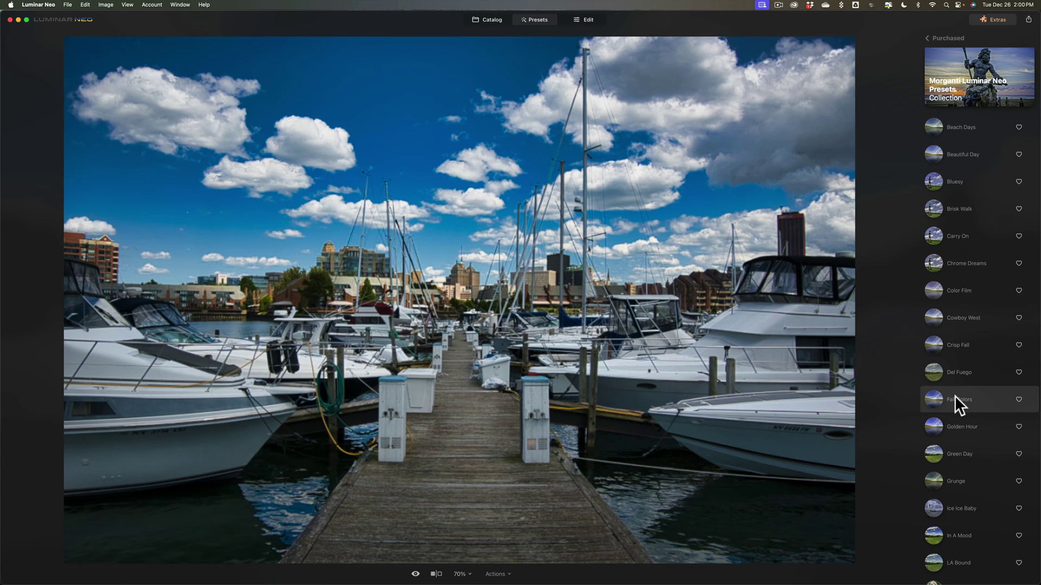
pyautogui.scroll(-1, 954, 395)
pyautogui.click(958, 394)
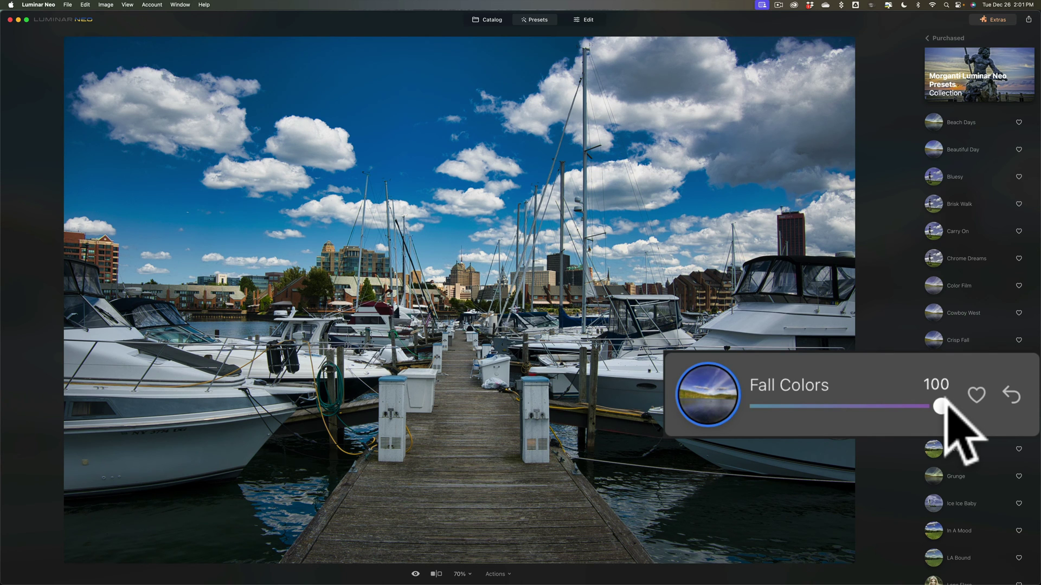
# Step: Lower the Fall Colors preset amount from 100 to 44
pyautogui.moveTo(946, 408); pyautogui.dragTo(841, 407)
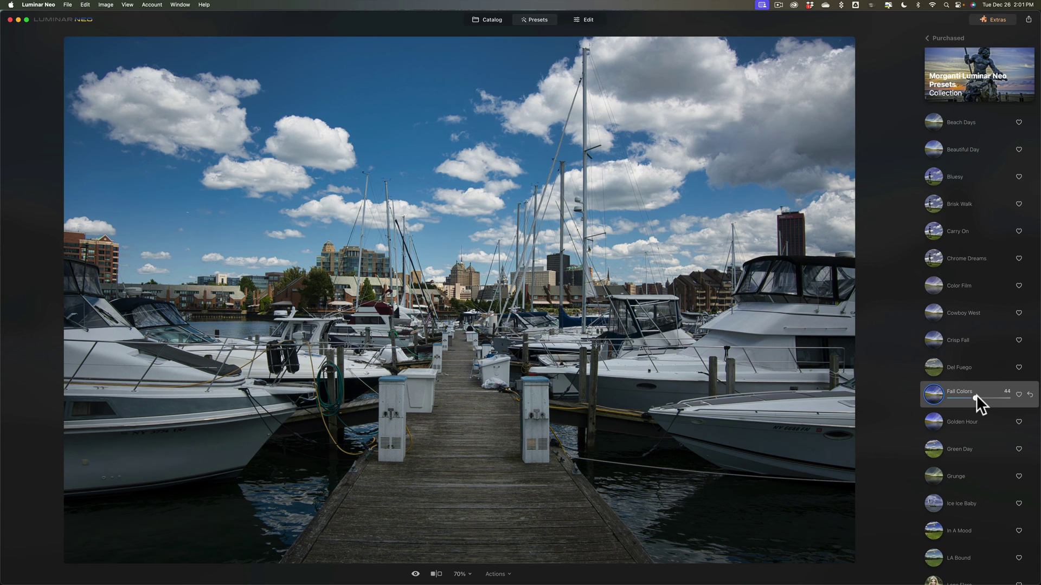
# Step: Reset the photo to original, then preview Fall Colors, Golden Hour, Green Day, Grunge, Ice Ice Baby, In A Mood, LA Bound
pyautogui.click(493, 573)
pyautogui.click(508, 564)
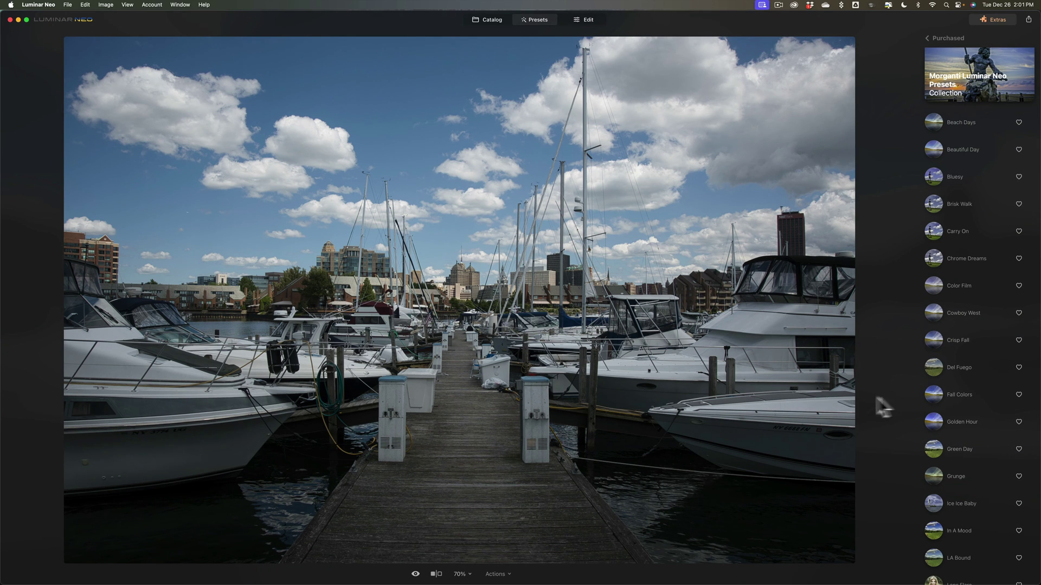
pyautogui.click(956, 395)
pyautogui.click(958, 420)
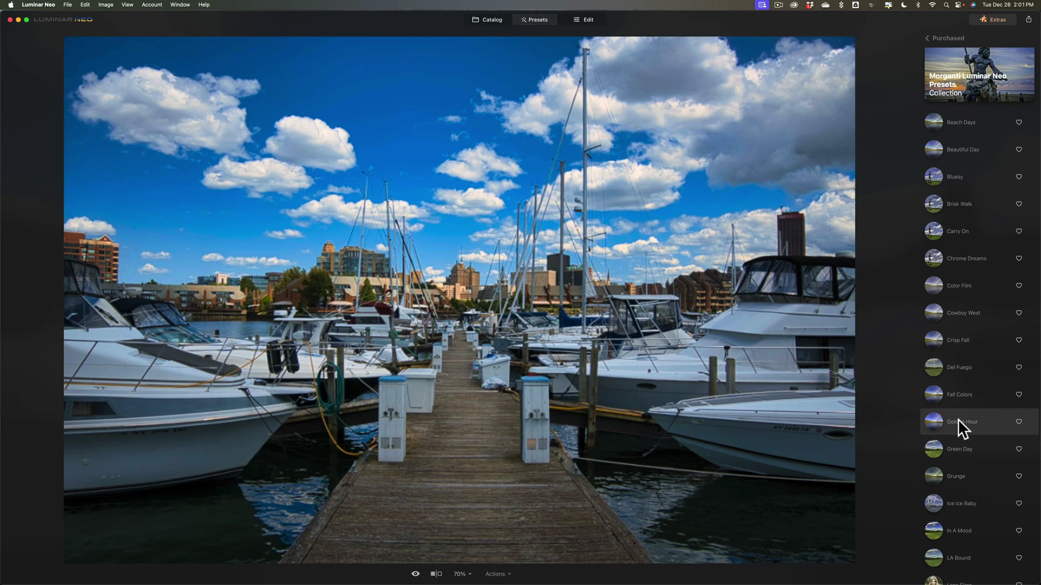
pyautogui.click(958, 447)
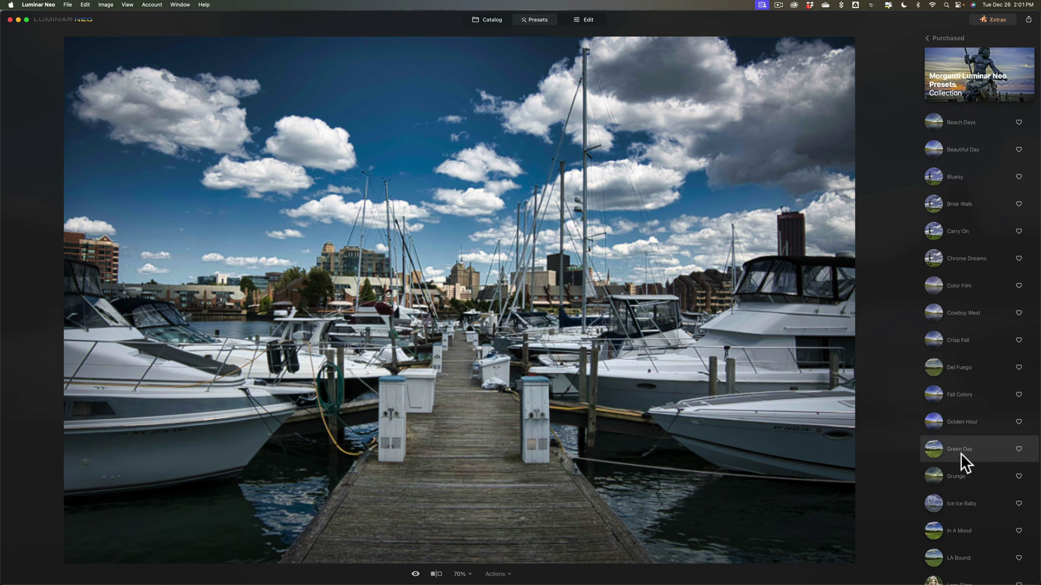
pyautogui.click(962, 476)
pyautogui.click(965, 502)
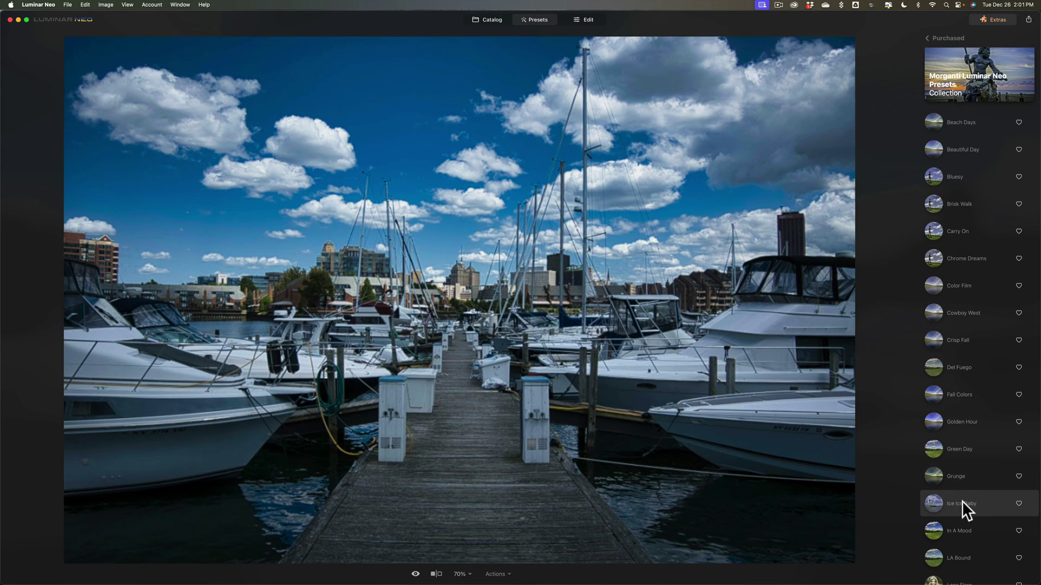
pyautogui.click(970, 523)
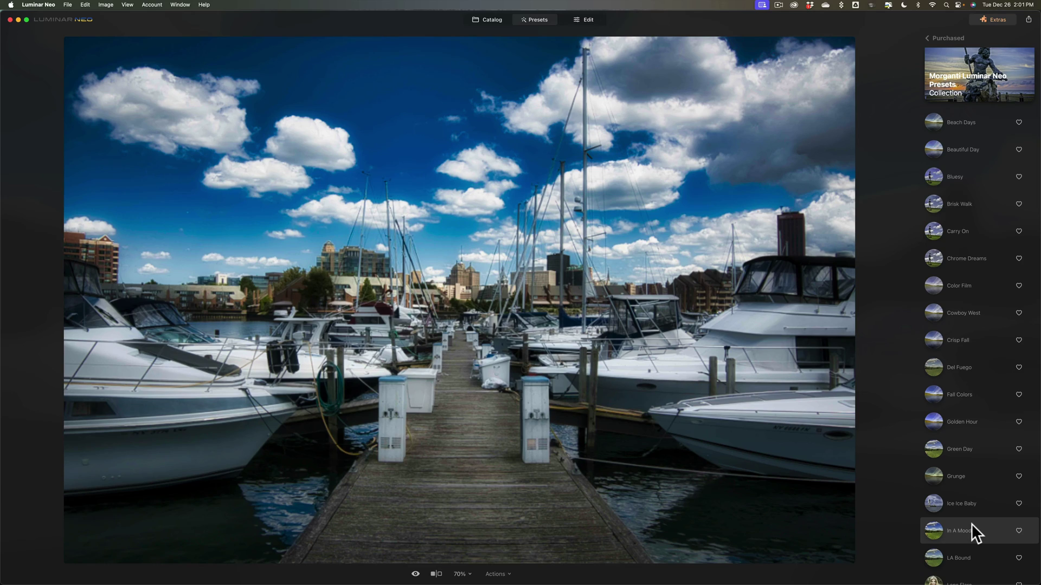
pyautogui.click(973, 552)
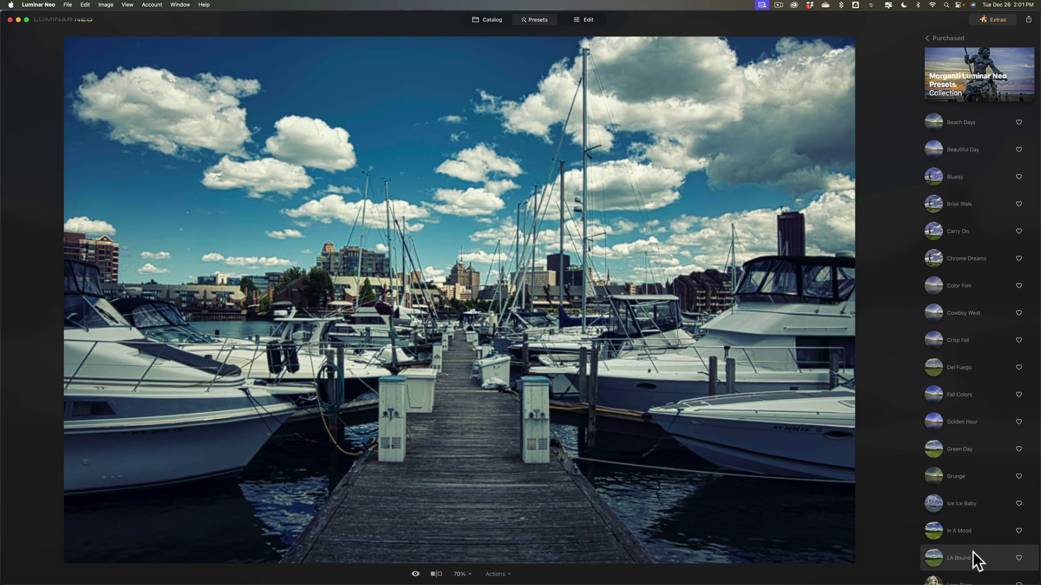
# Step: Preview Lens Flare, Lite Edit, Matte Wash, Romper Room, Ship At Sea, Spring Has Sprung and Storm Chaser
pyautogui.scroll(-1, 974, 543)
pyautogui.scroll(-2, 975, 515)
pyautogui.click(977, 503)
pyautogui.scroll(-2, 975, 488)
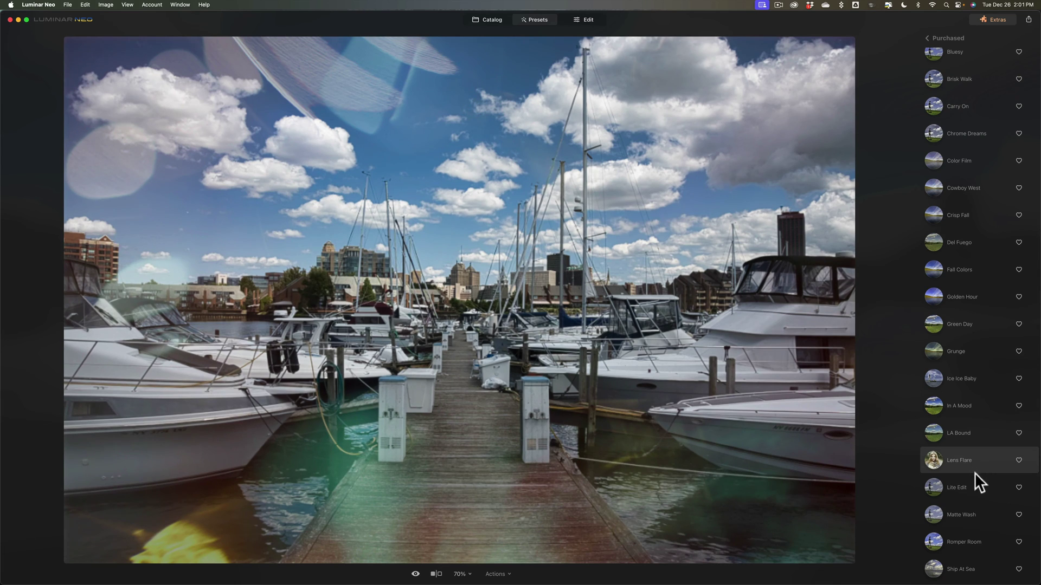
pyautogui.click(974, 483)
pyautogui.click(977, 516)
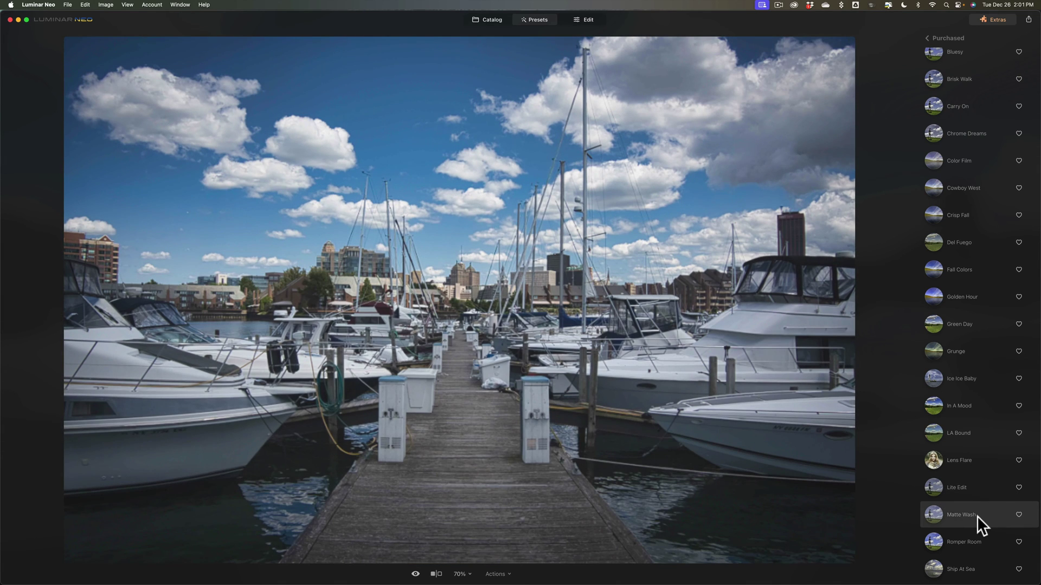
pyautogui.click(984, 541)
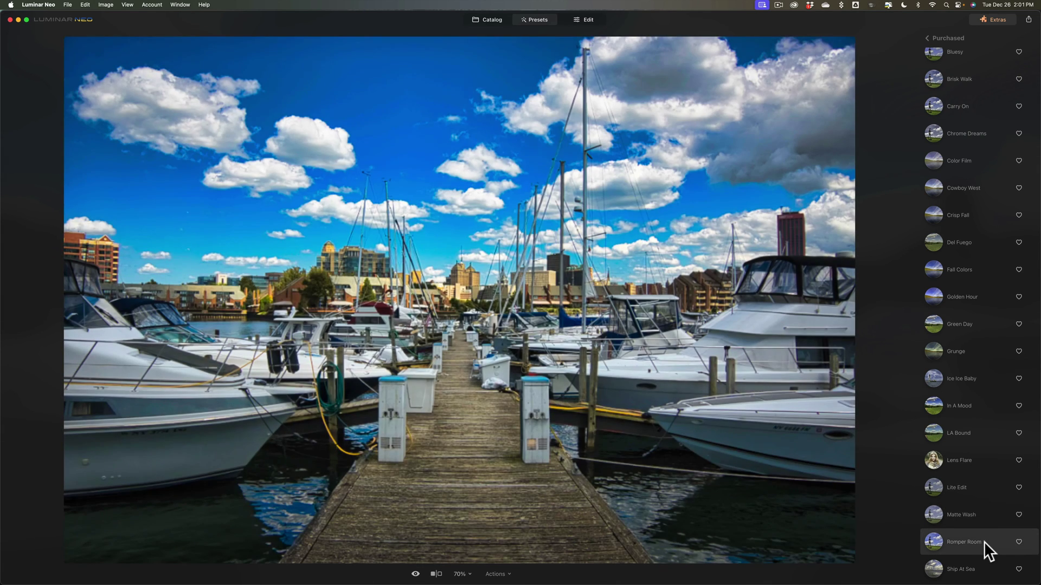
pyautogui.scroll(-1, 984, 541)
pyautogui.click(984, 542)
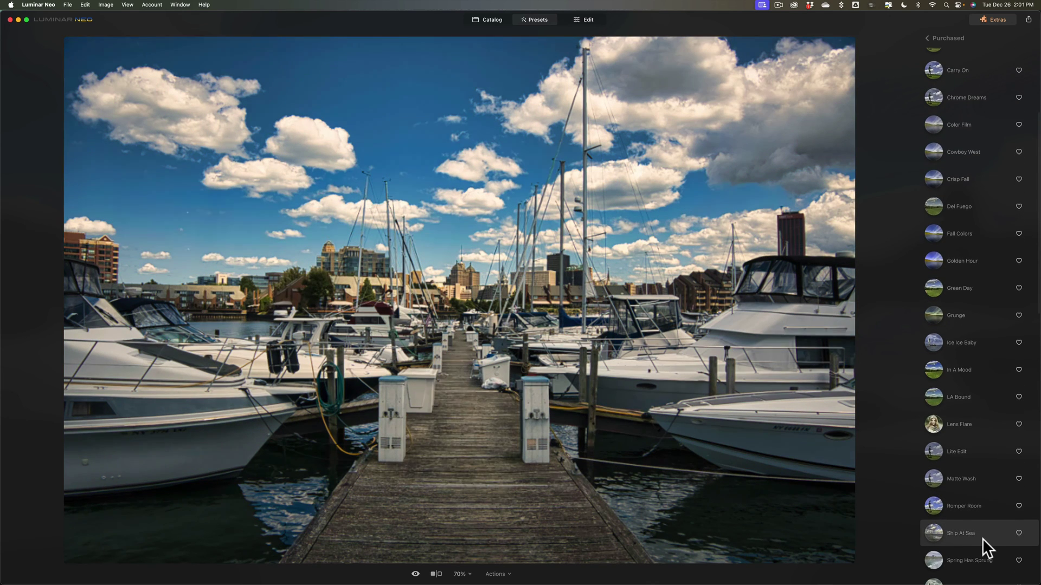
pyautogui.click(986, 553)
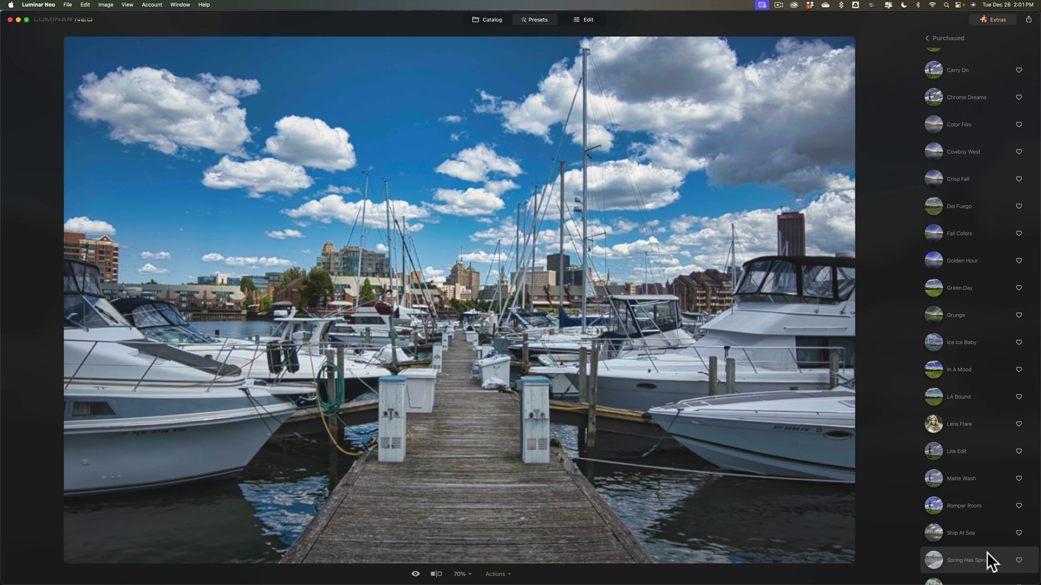
pyautogui.scroll(-2, 986, 552)
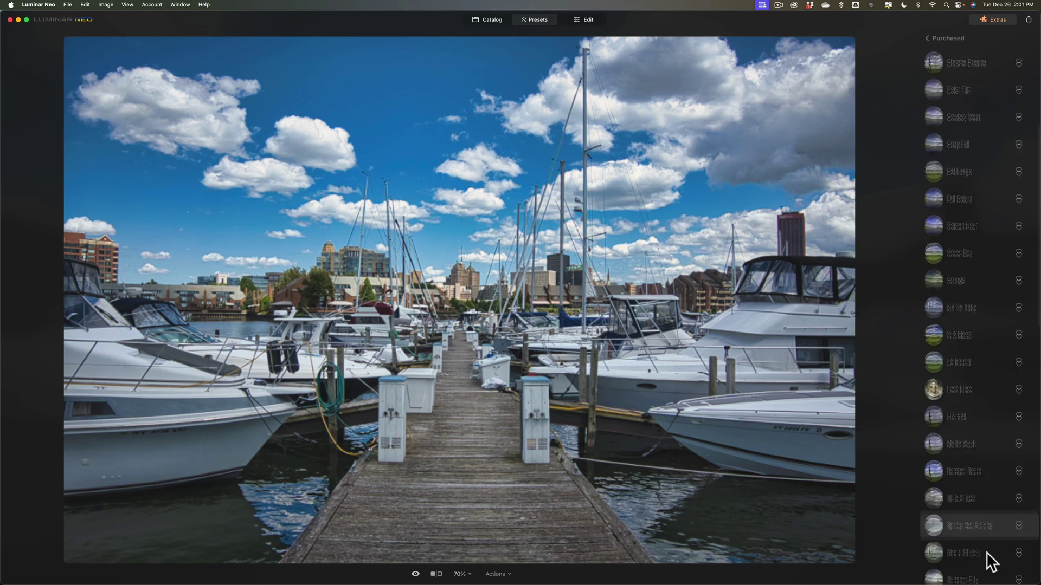
pyautogui.click(978, 536)
# Step: Preview Summer City, Summer Heat, Sunset Summer and Sweet Summer on the marina photo
pyautogui.scroll(-1, 978, 538)
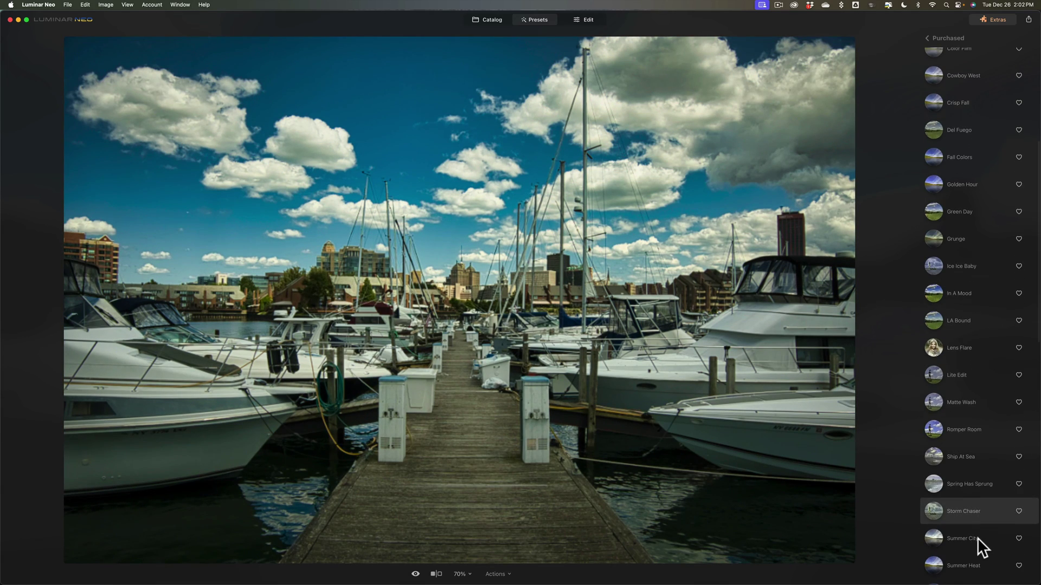
pyautogui.click(970, 537)
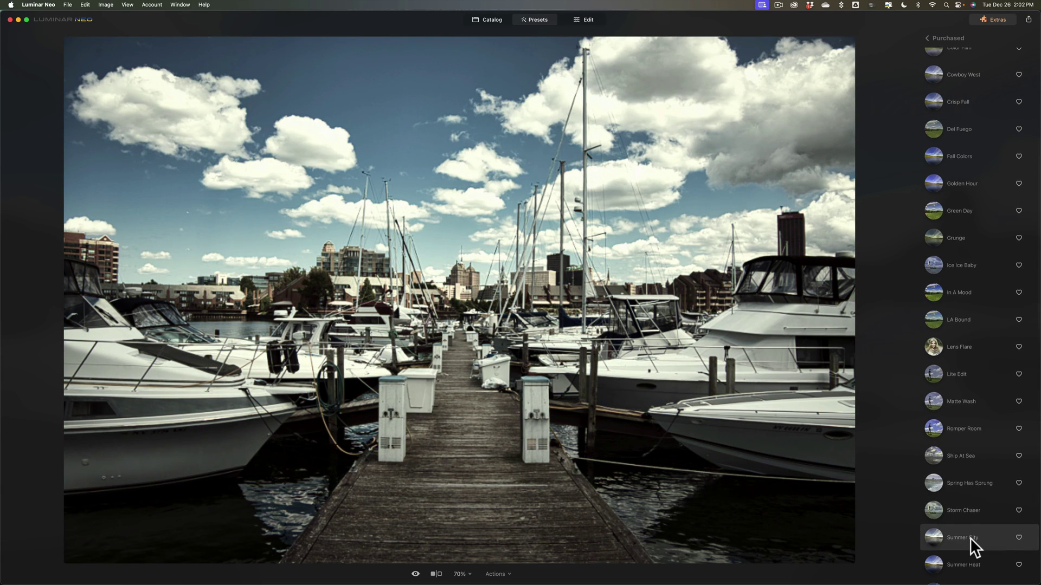
pyautogui.scroll(-1, 970, 538)
pyautogui.click(976, 538)
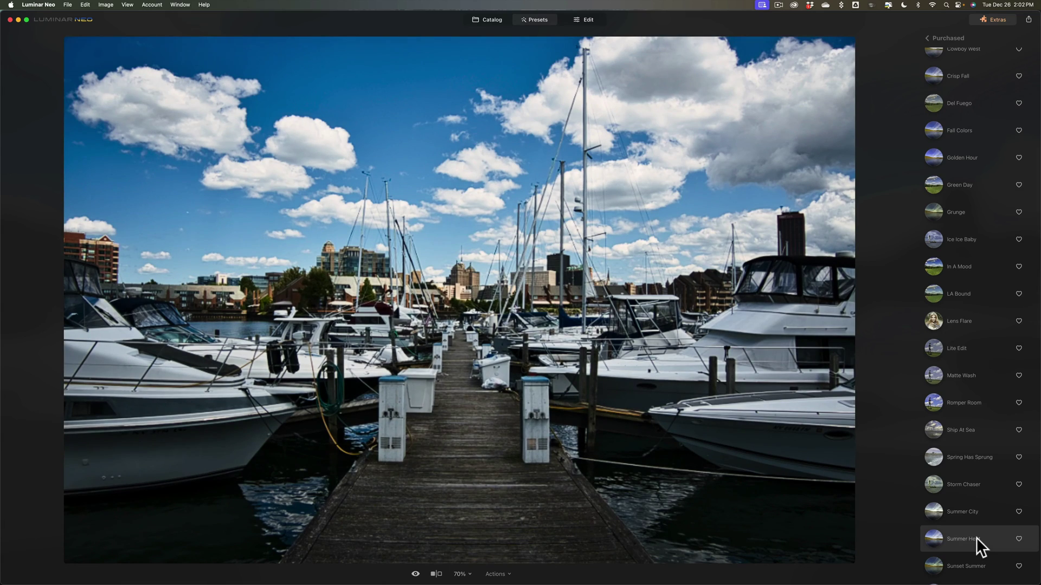
pyautogui.scroll(-1, 976, 538)
pyautogui.click(973, 535)
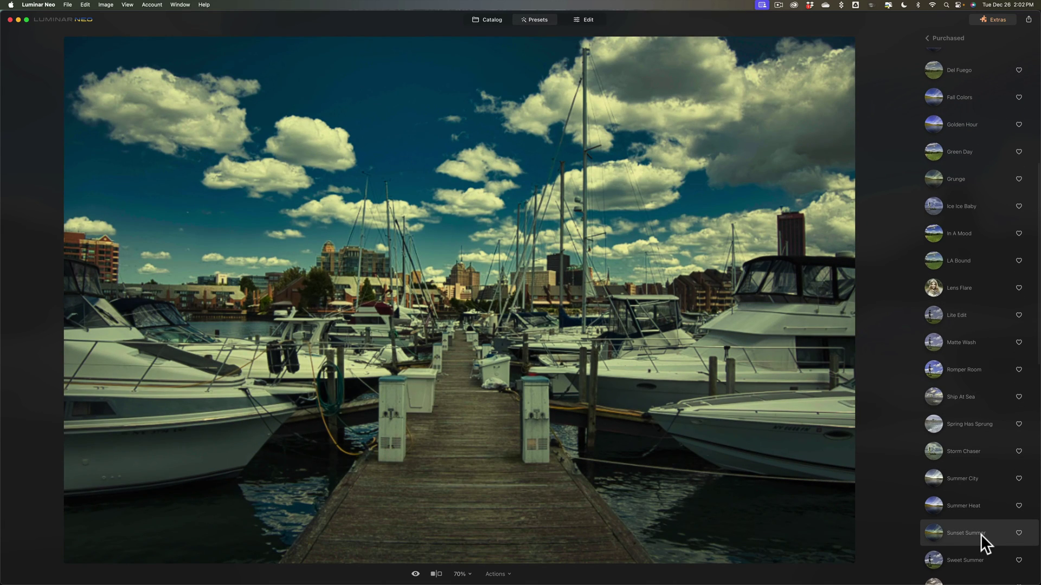
pyautogui.scroll(-1, 981, 535)
pyautogui.click(971, 527)
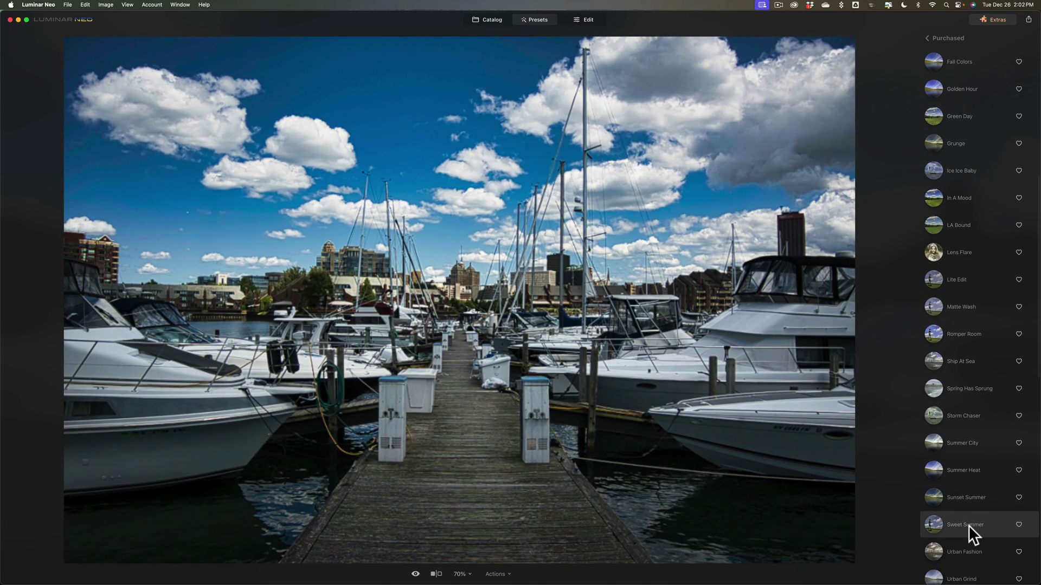
# Step: Preview Urban Fashion, Urban Grind, Urban Ice and Vivid Summer on the marina photo
pyautogui.scroll(-1, 968, 526)
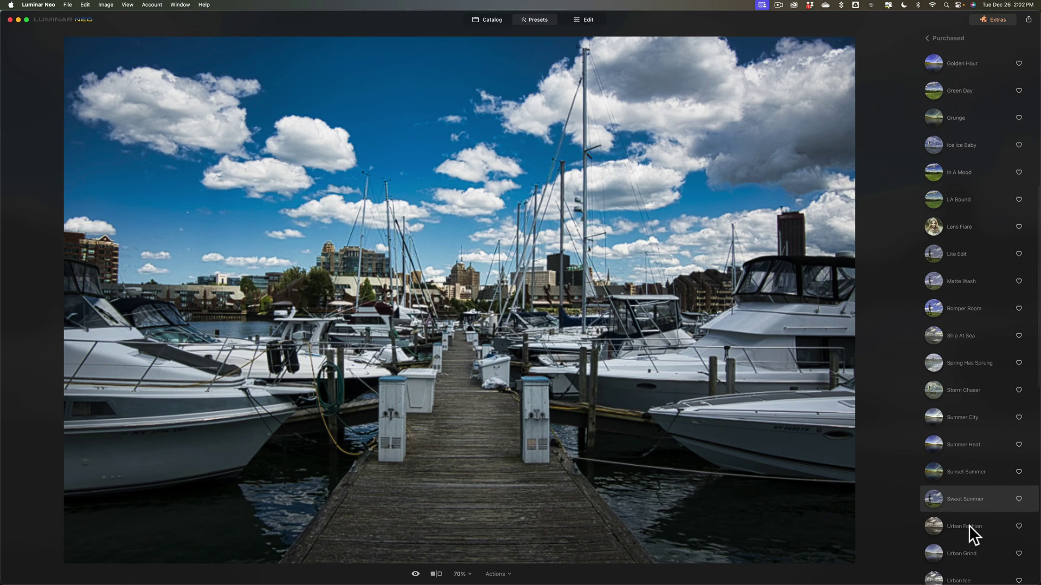
pyautogui.click(969, 525)
pyautogui.scroll(-1, 970, 525)
pyautogui.click(963, 521)
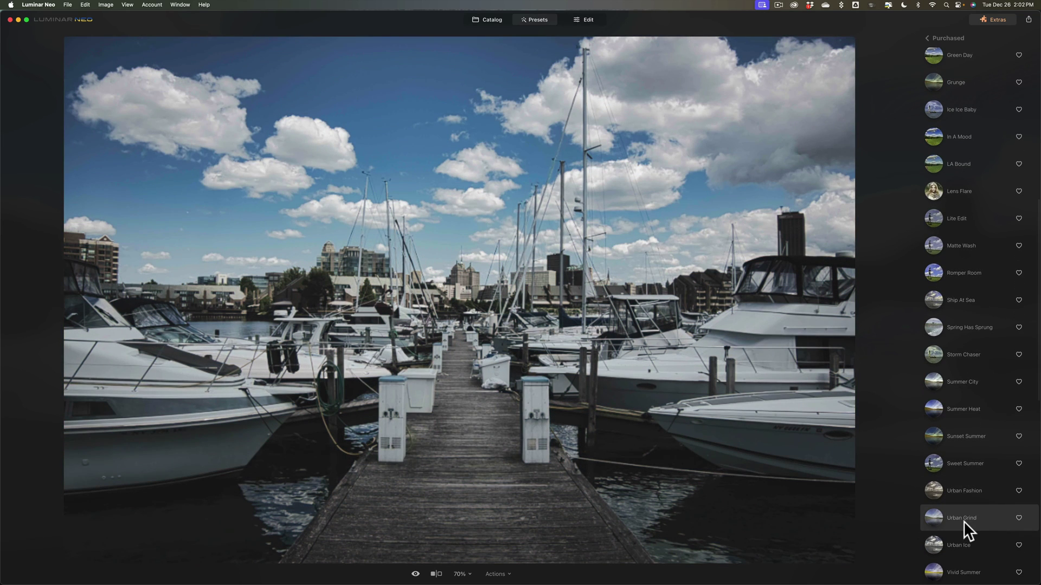
pyautogui.click(984, 536)
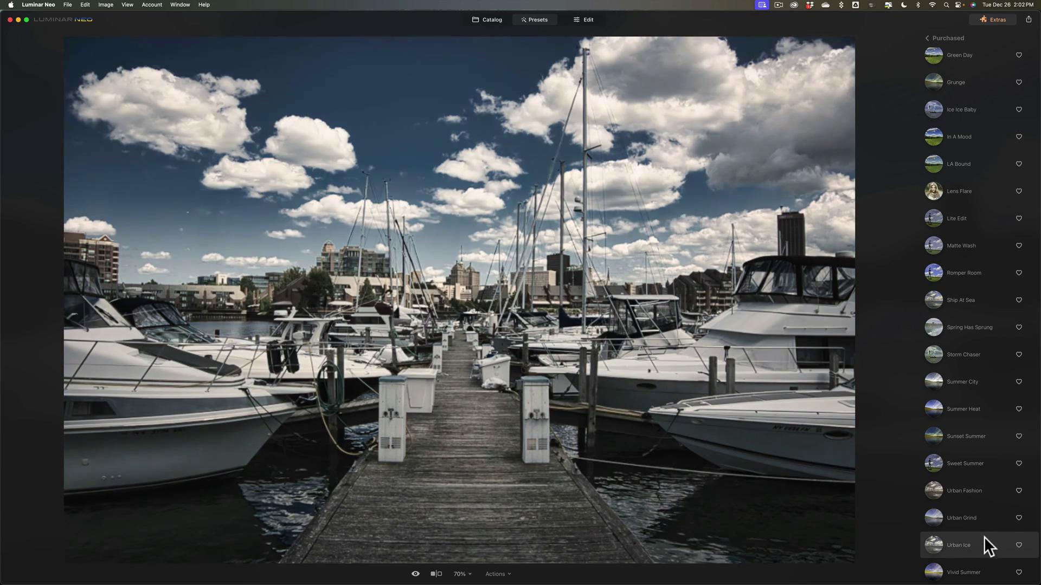
pyautogui.scroll(-2, 984, 538)
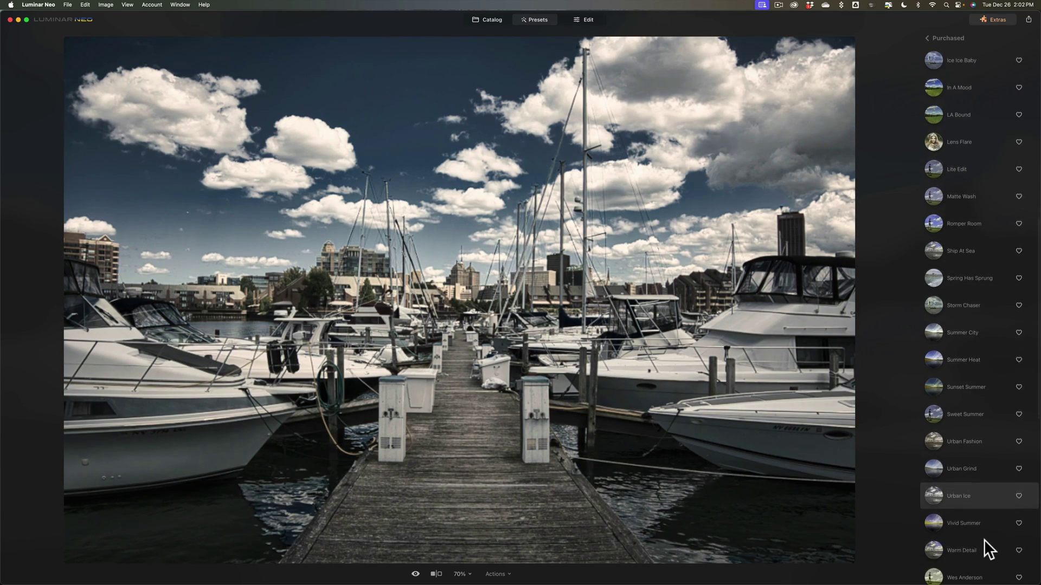
pyautogui.click(978, 518)
# Step: Preview Warm Detail, Wes Anderson, Winter Dream, Winter Film, Winter Wonderland, ending on Yellow Blue
pyautogui.scroll(-2, 978, 519)
pyautogui.click(974, 496)
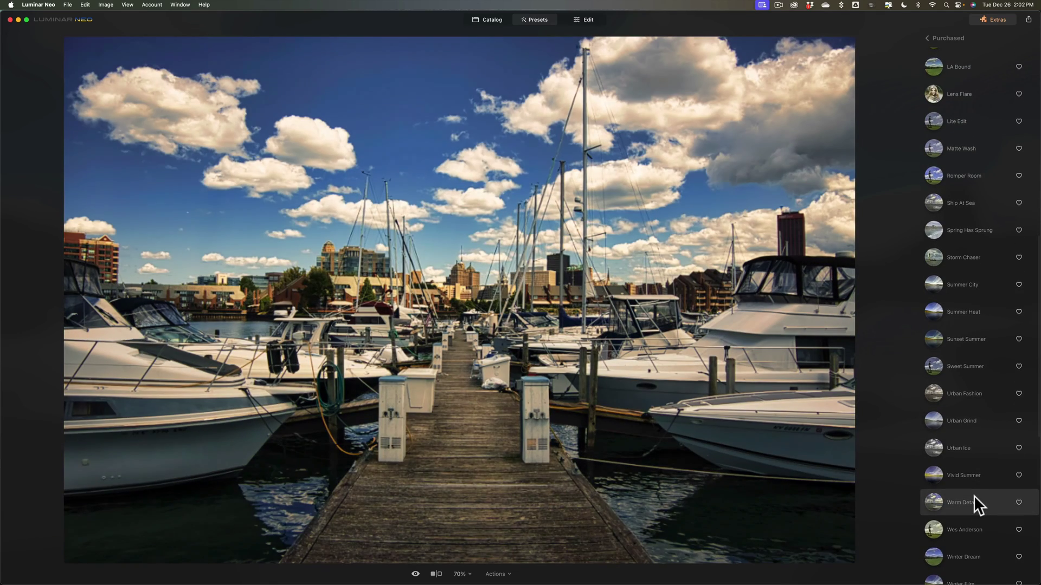
pyautogui.click(978, 527)
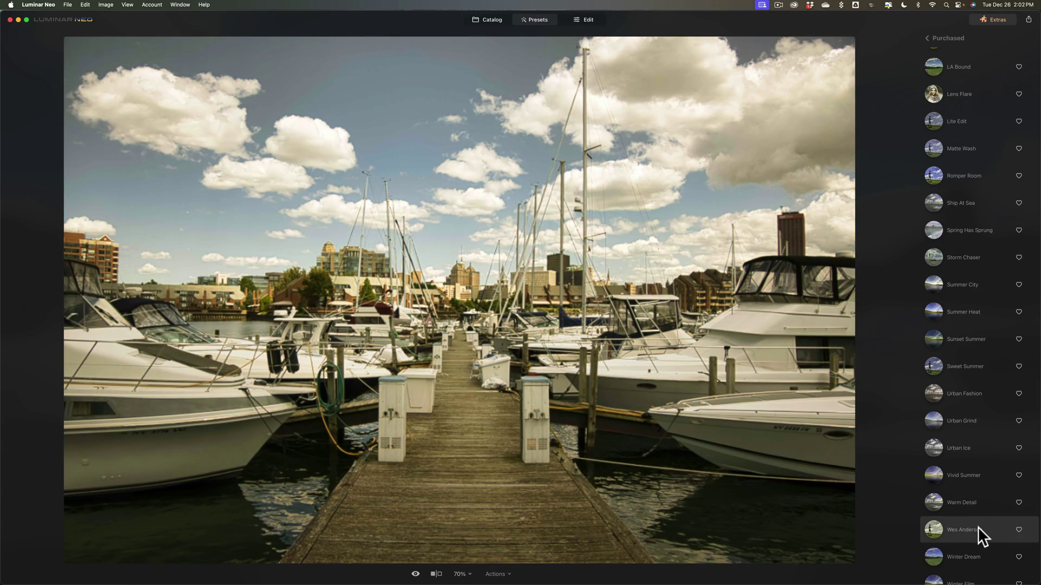
pyautogui.click(978, 558)
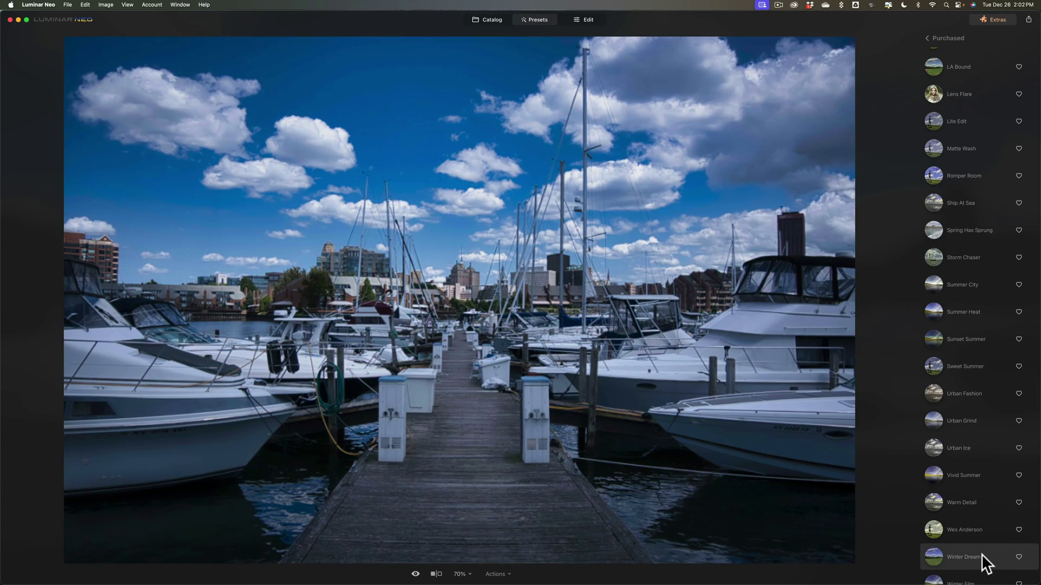
pyautogui.scroll(-2, 981, 558)
pyautogui.click(982, 559)
pyautogui.click(980, 529)
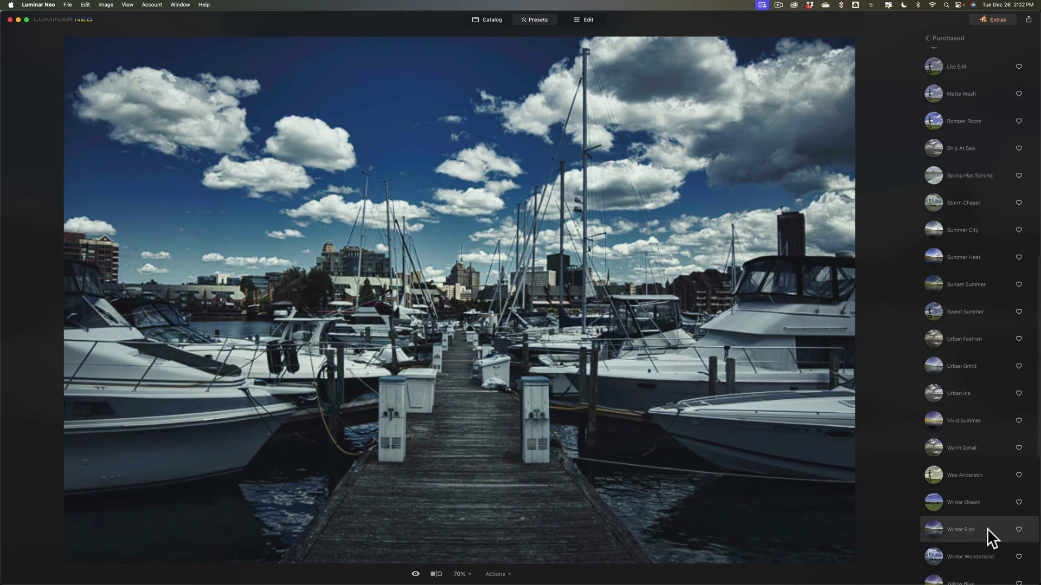
pyautogui.click(991, 558)
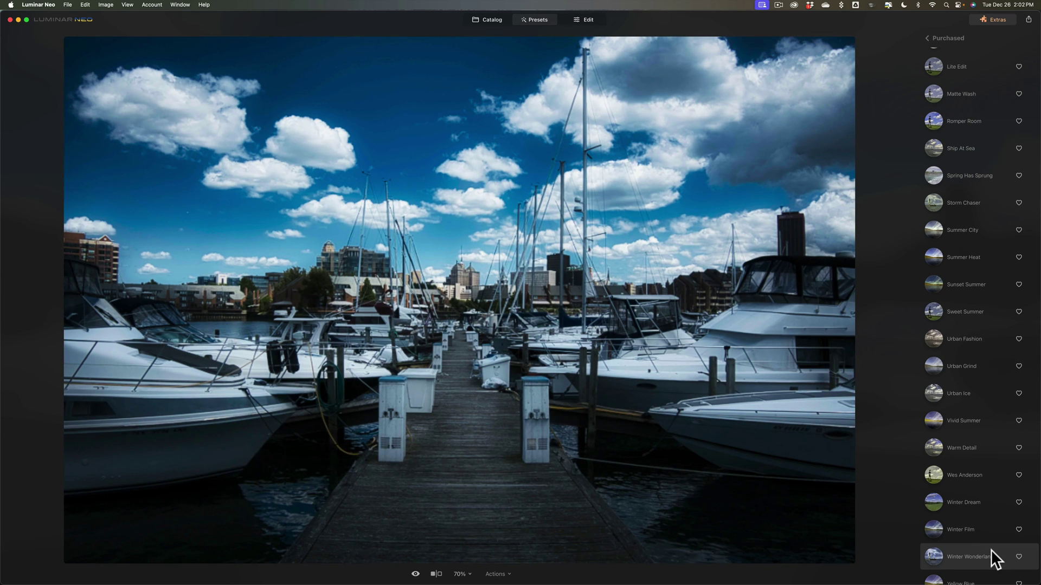
pyautogui.scroll(-2, 989, 557)
pyautogui.click(985, 540)
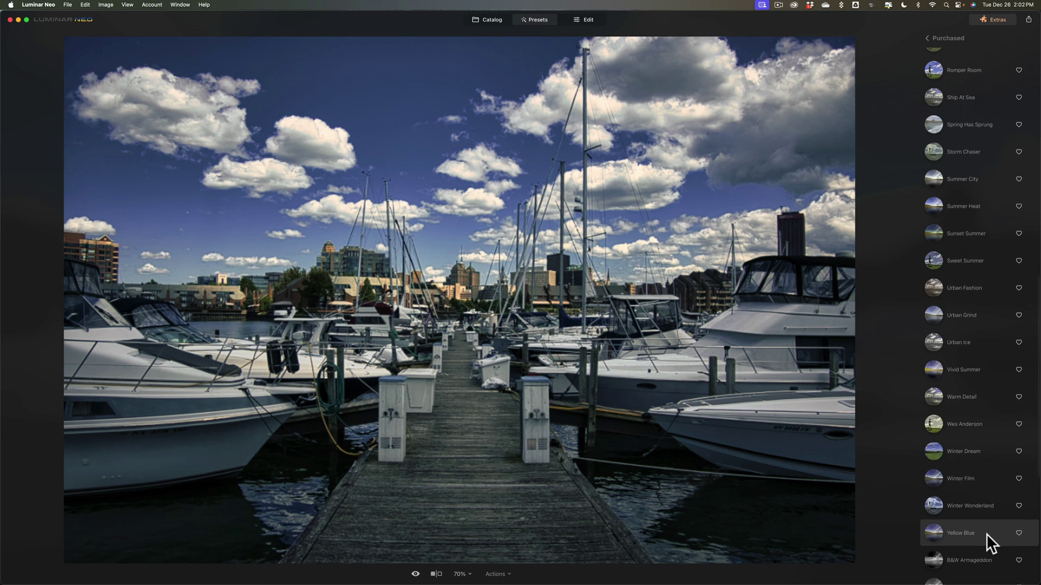
# Step: Preview B&W Armageddon, Clear Day, Drama, Matte, Sharp, Storm, then B&W Summer on the photo
pyautogui.click(986, 556)
pyautogui.scroll(-3, 988, 542)
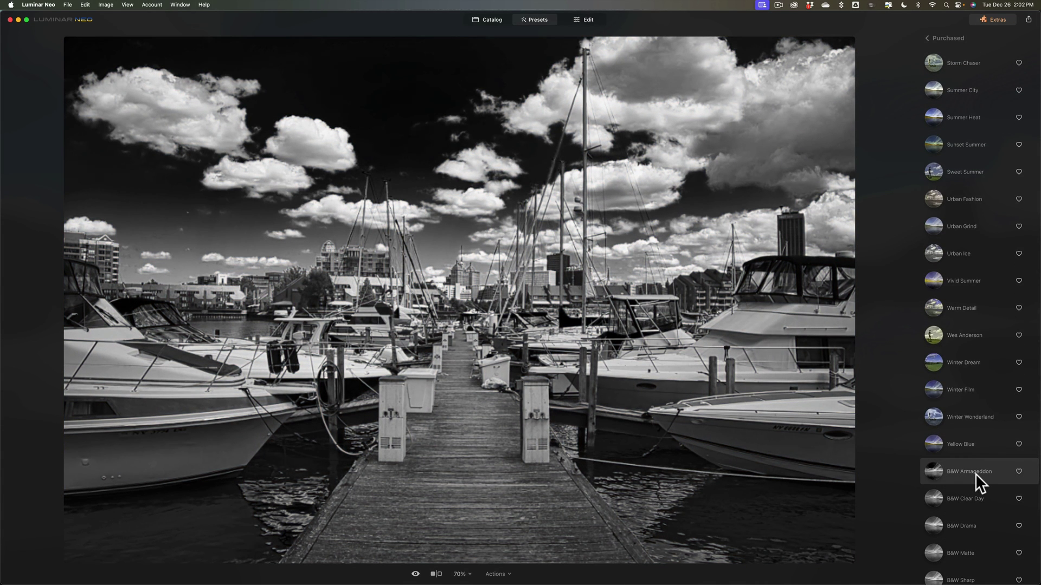
pyautogui.click(978, 495)
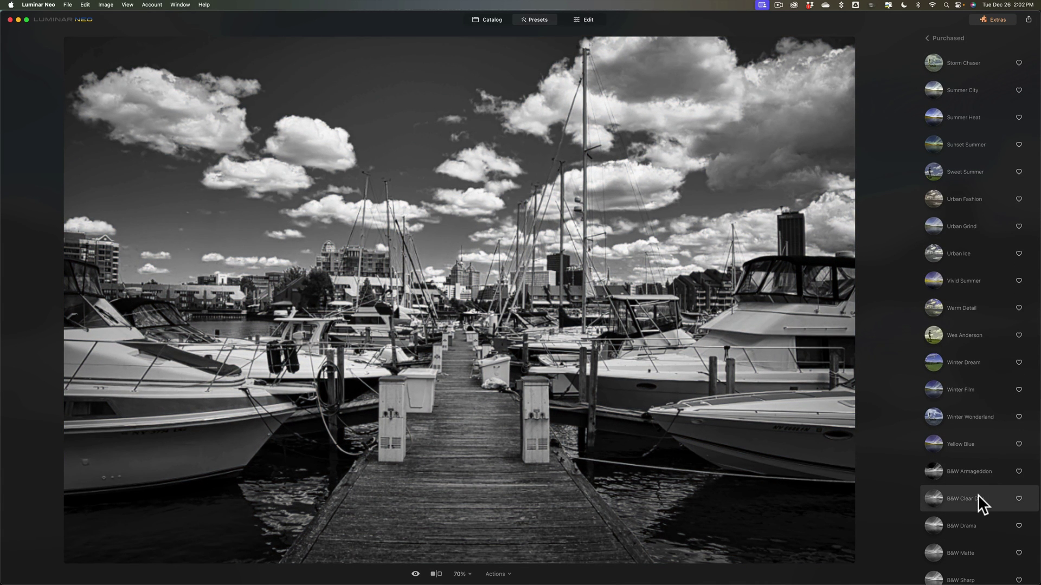
pyautogui.click(986, 521)
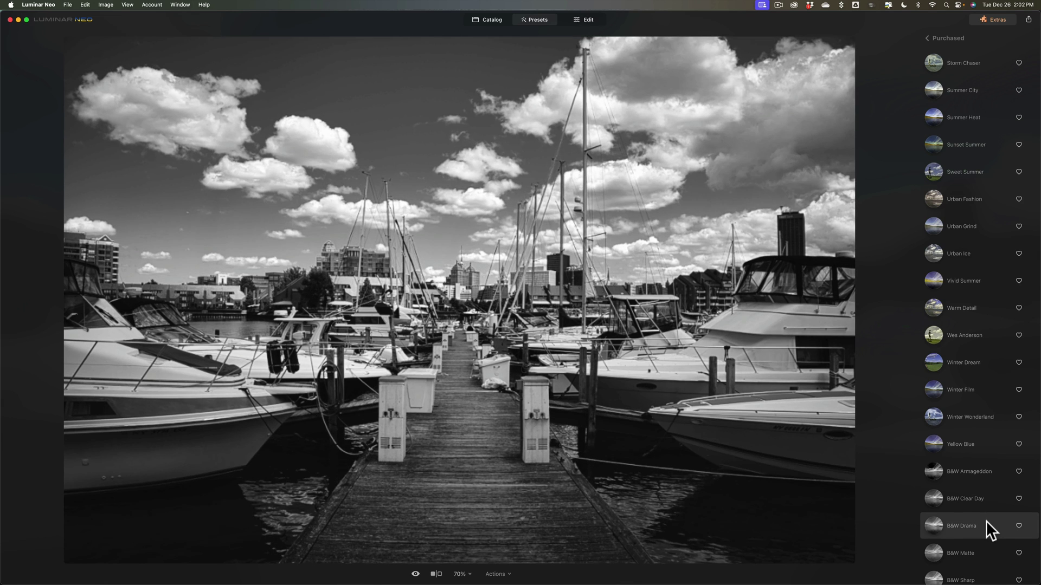
pyautogui.click(986, 554)
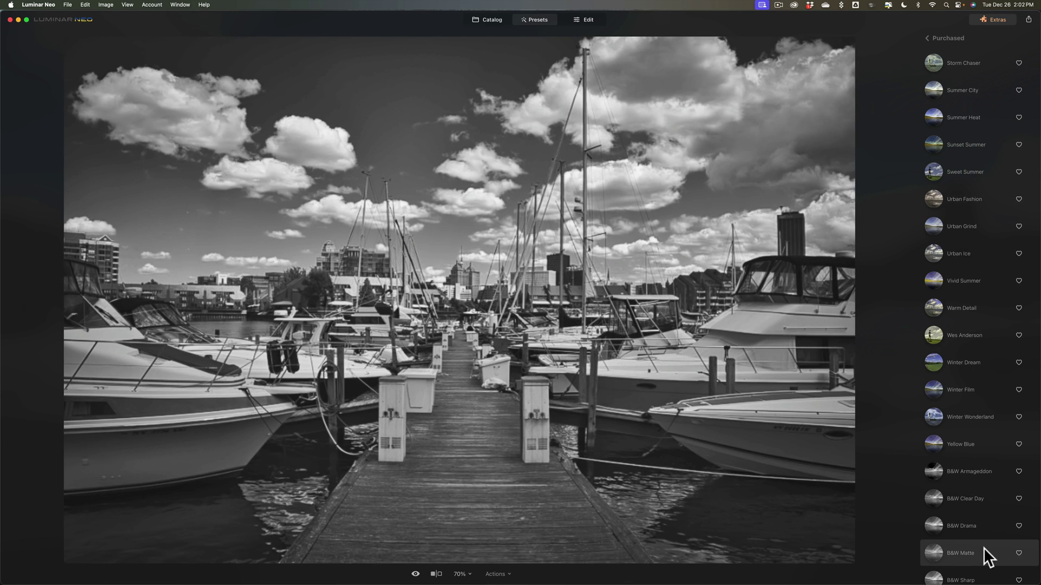
pyautogui.scroll(-1, 987, 559)
pyautogui.click(986, 560)
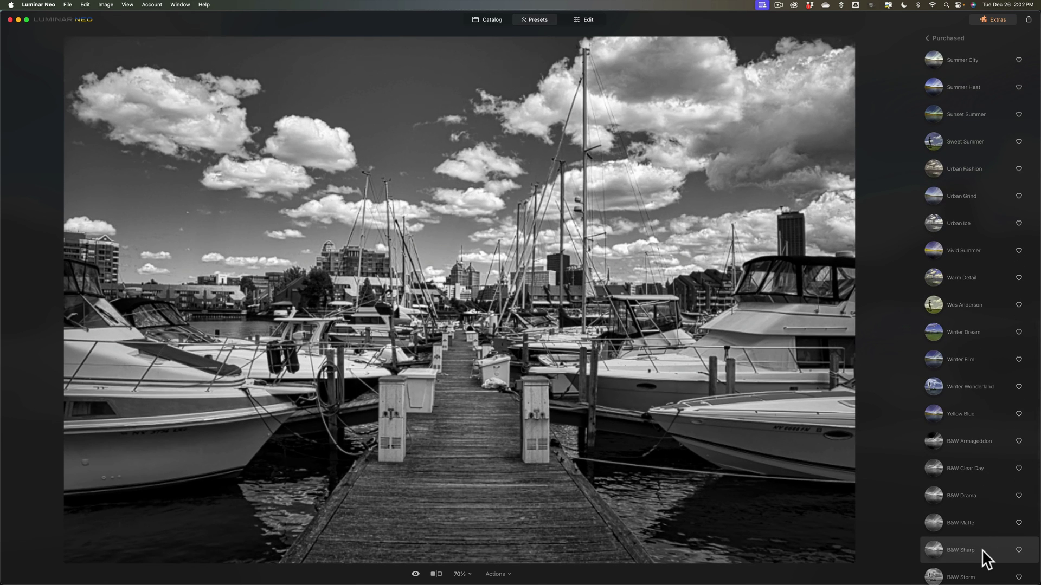
pyautogui.scroll(-2, 982, 552)
pyautogui.click(980, 530)
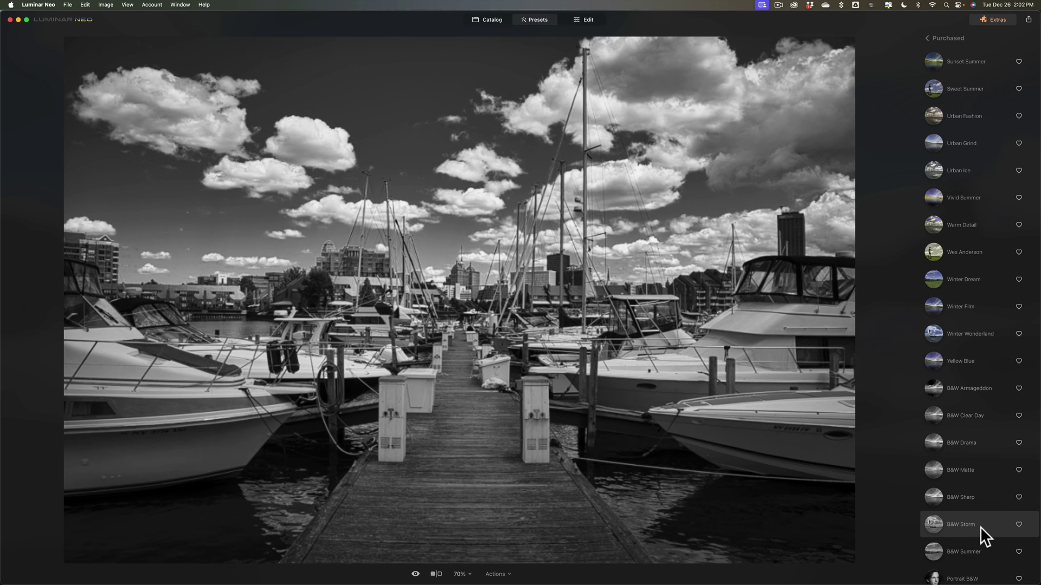
pyautogui.click(984, 553)
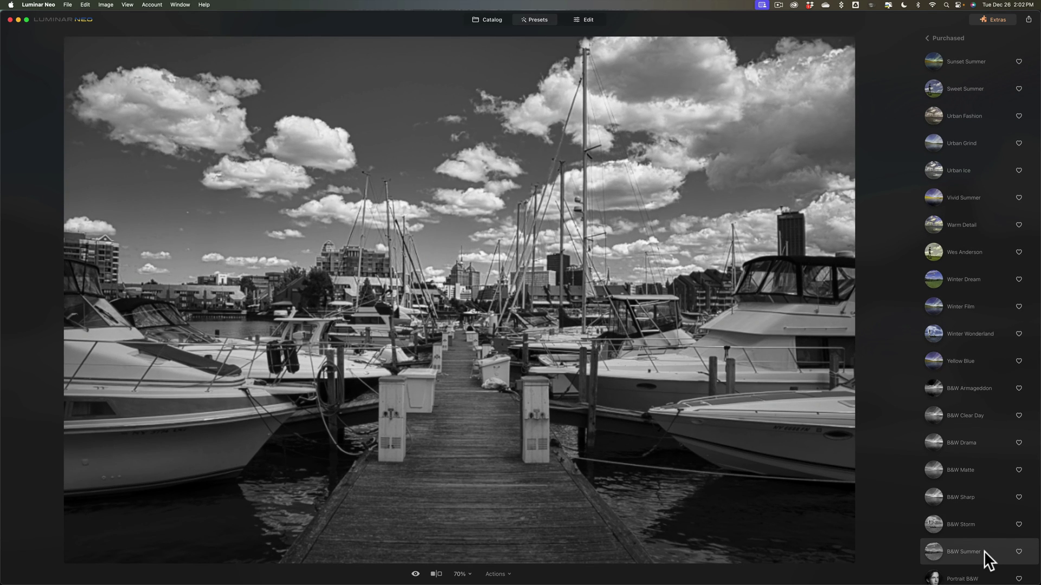